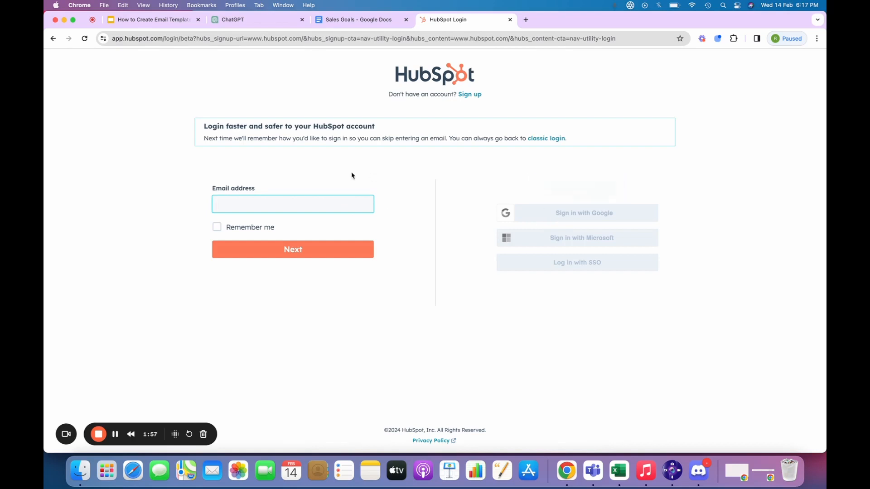
Step: Sign in to HubSpot through the classic login with an existing Google account, skipping the two-factor authentication setup
{"action": "left_click", "coordinate": [608, 218]}
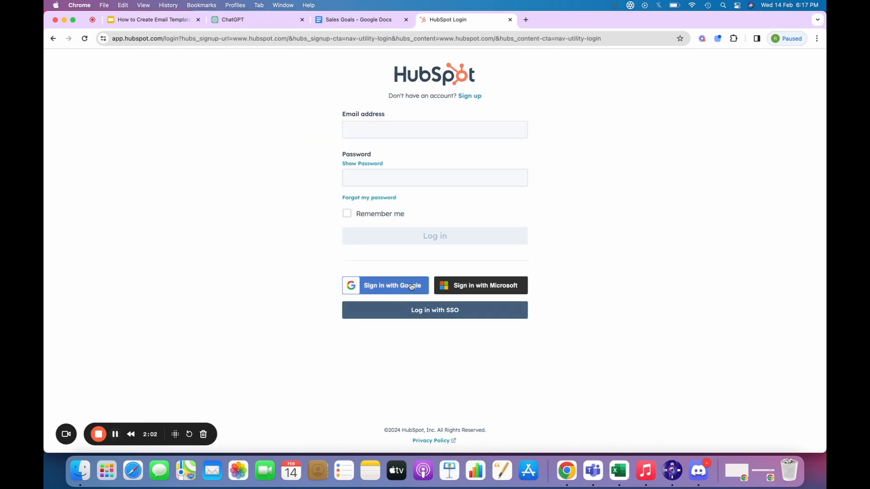
{"action": "left_click", "coordinate": [411, 287]}
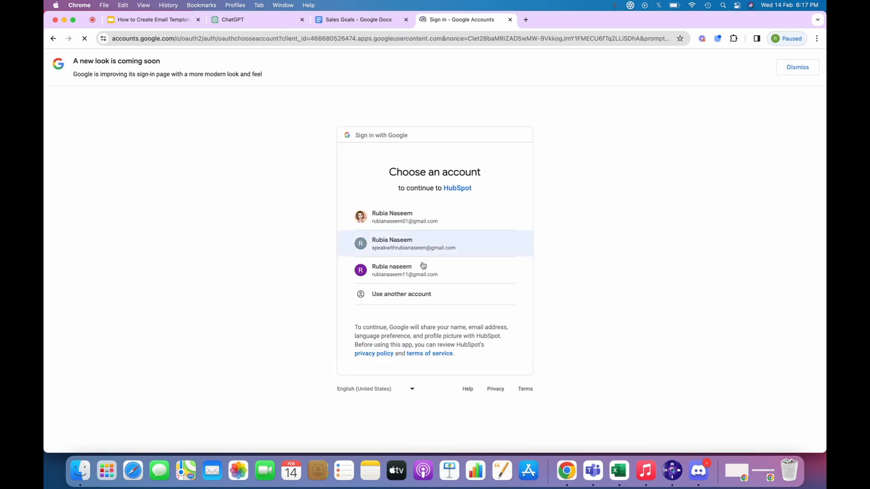
{"action": "left_click", "coordinate": [424, 218]}
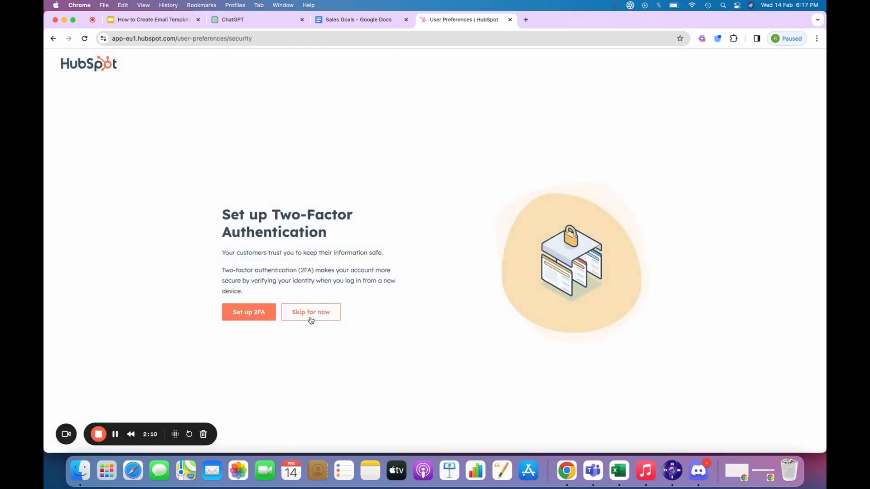
{"action": "left_click", "coordinate": [310, 316]}
{"action": "left_click", "coordinate": [401, 207]}
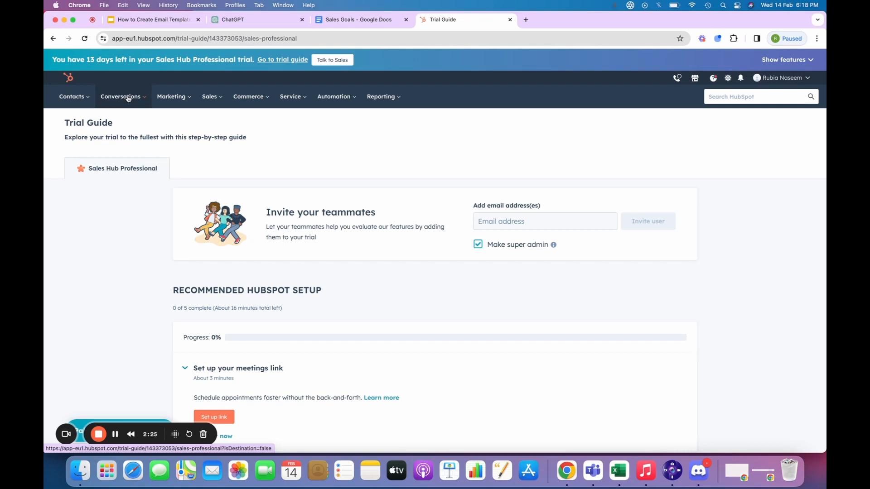
Step: Go to the Conversations templates and start a new template from the template library
{"action": "left_click", "coordinate": [142, 104]}
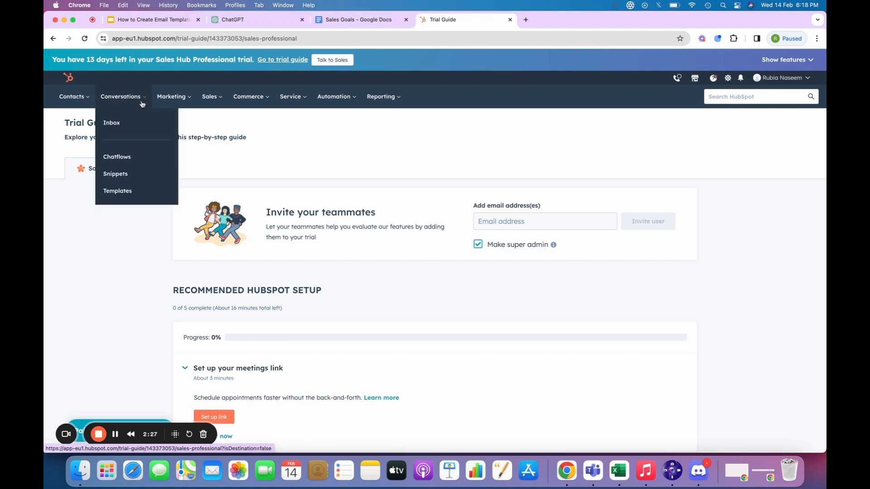
{"action": "left_click", "coordinate": [134, 192]}
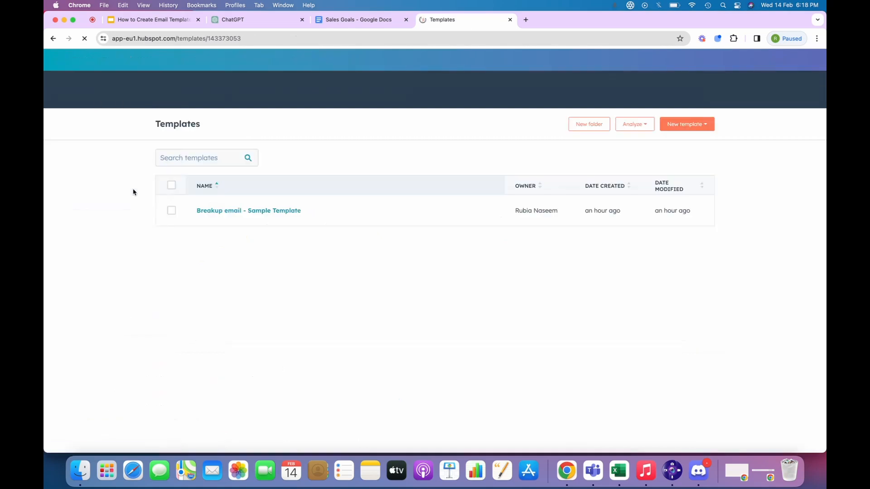
{"action": "left_click", "coordinate": [681, 130]}
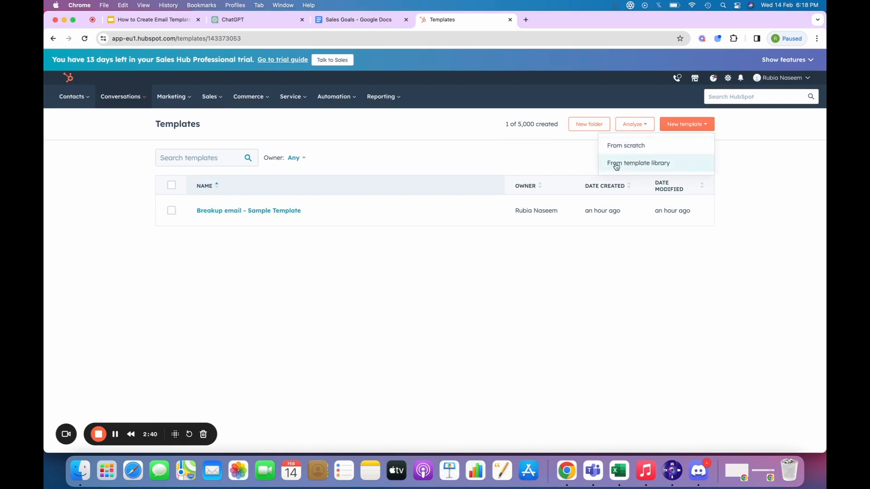
{"action": "left_click", "coordinate": [673, 169]}
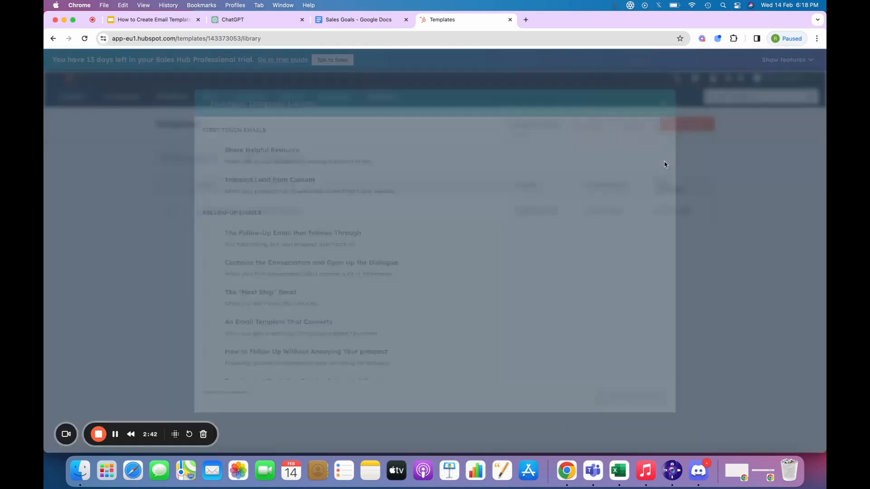
Step: Examine the first touch and follow-up email templates in the library along with their previews
{"action": "scroll", "coordinate": [289, 213], "scroll_direction": "down", "scroll_amount": 1}
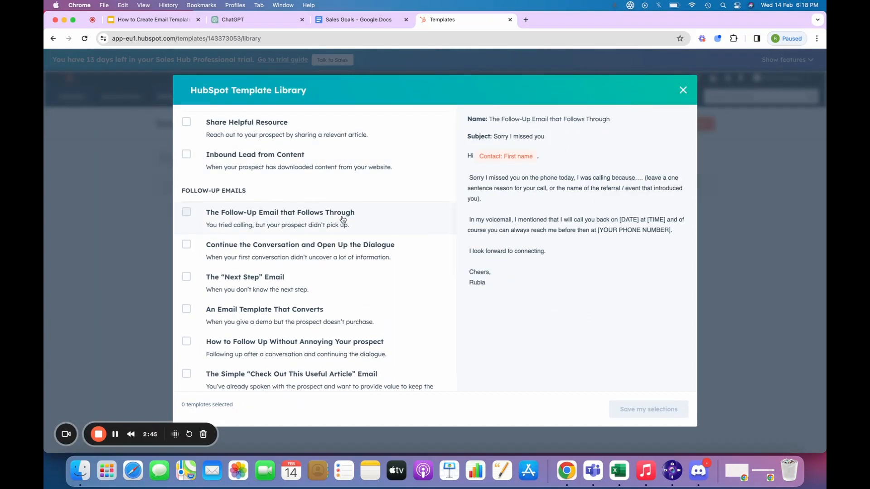
{"action": "scroll", "coordinate": [308, 169], "scroll_direction": "down", "scroll_amount": 10}
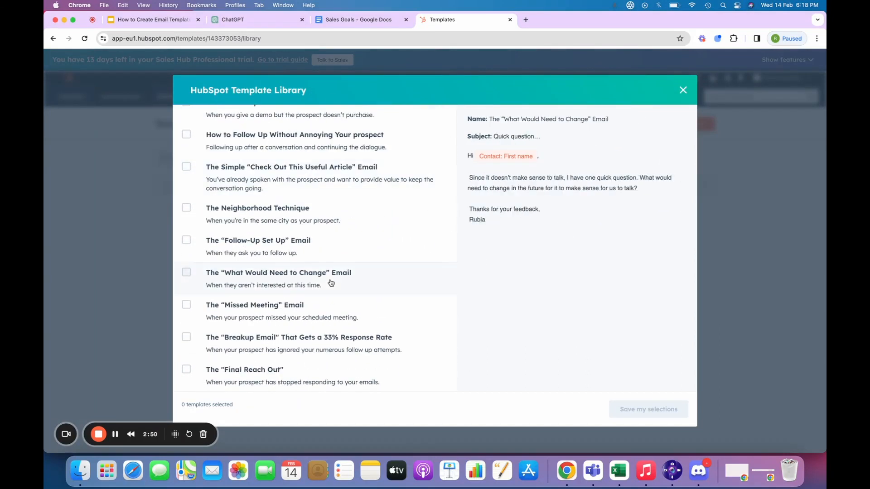
{"action": "scroll", "coordinate": [331, 283], "scroll_direction": "up", "scroll_amount": 10}
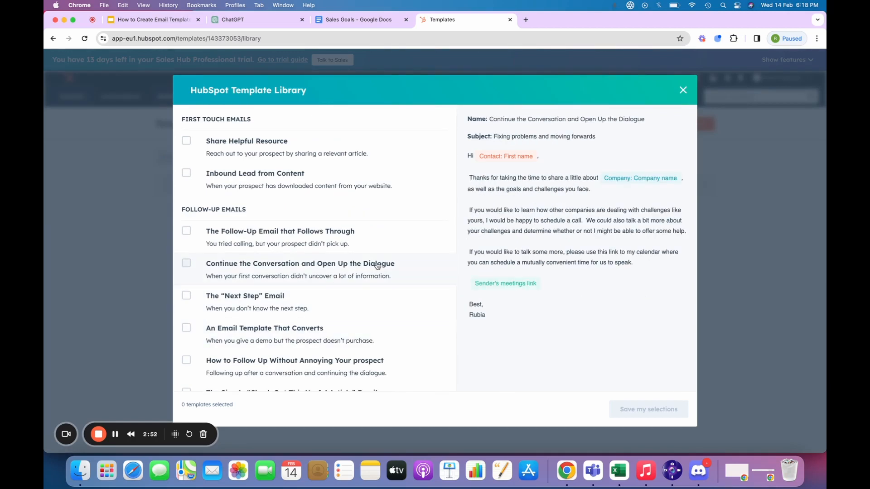
{"action": "scroll", "coordinate": [317, 272], "scroll_direction": "down", "scroll_amount": 5}
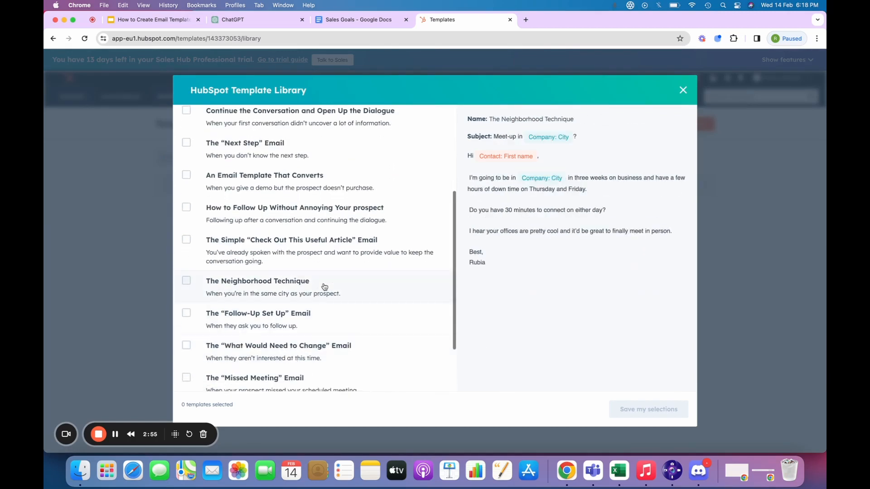
{"action": "scroll", "coordinate": [324, 286], "scroll_direction": "up", "scroll_amount": 5}
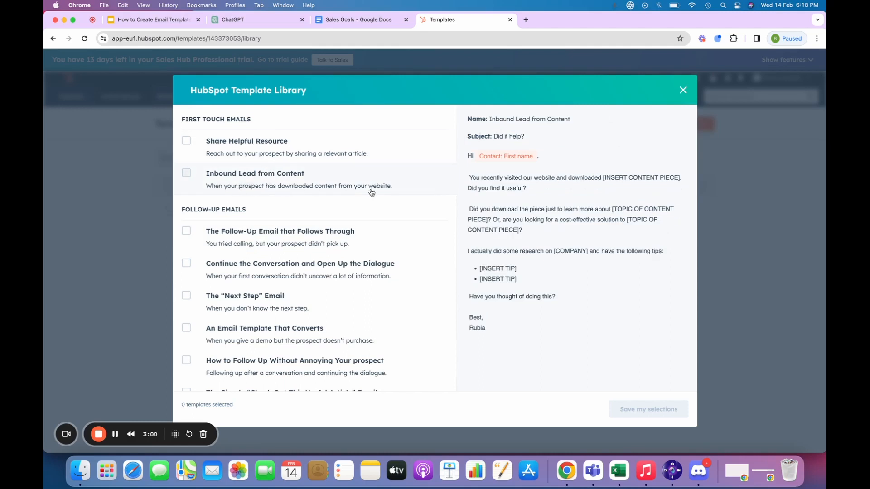
Step: Open the marketing consultant's website in a new browser tab and view its home page alongside the template library
{"action": "left_click", "coordinate": [526, 20]}
{"action": "type", "text": "rubi"}
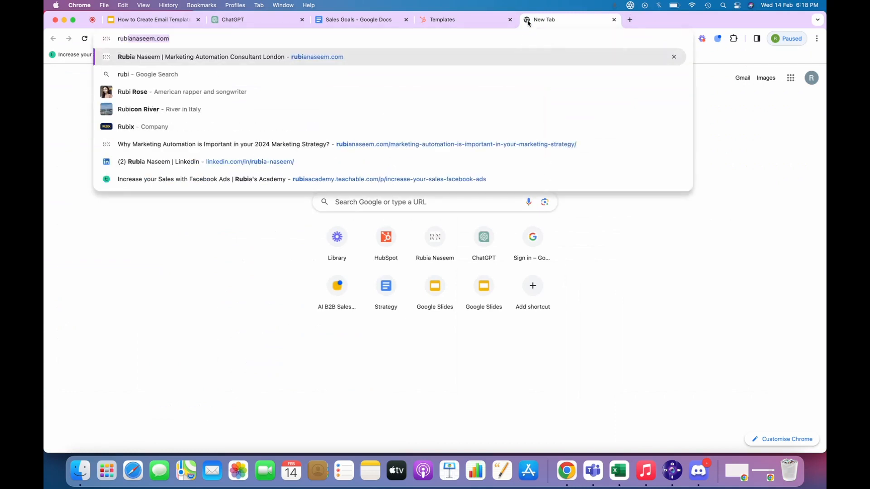
{"action": "key", "text": "Return"}
{"action": "left_click", "coordinate": [468, 25]}
{"action": "left_click", "coordinate": [555, 23]}
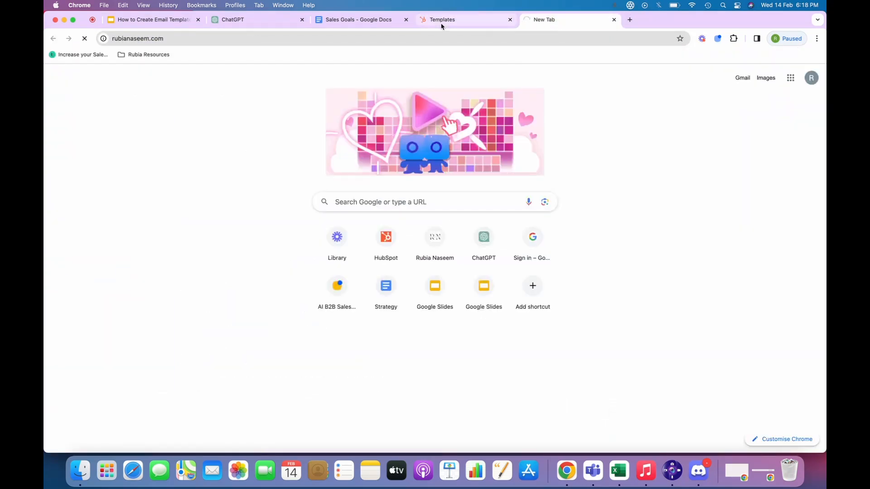
{"action": "left_click", "coordinate": [442, 22]}
{"action": "left_click", "coordinate": [543, 23]}
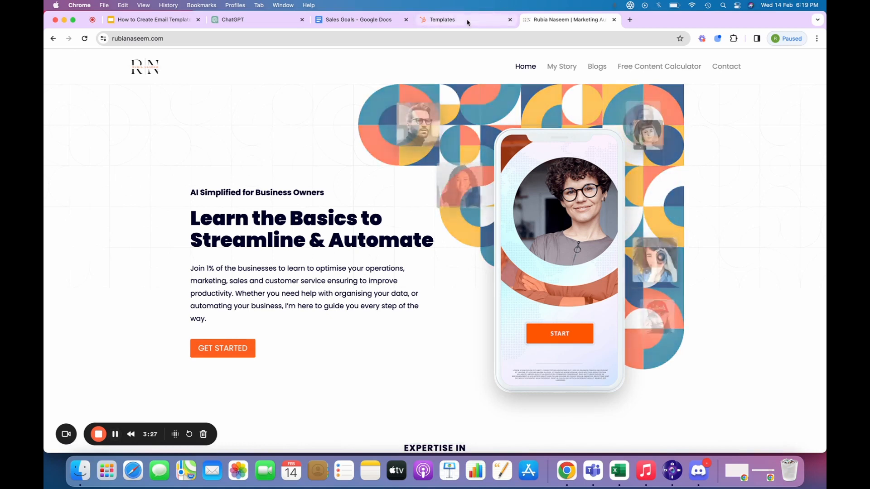
{"action": "left_click", "coordinate": [454, 21]}
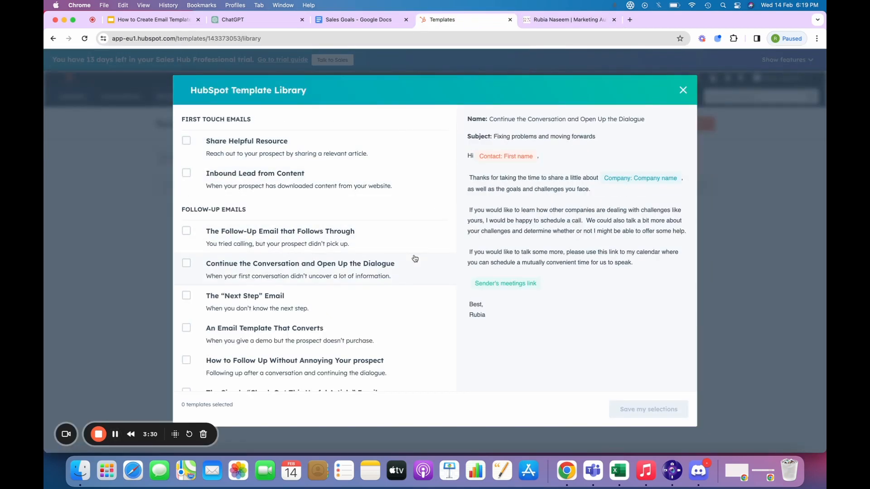
{"action": "left_click", "coordinate": [567, 20]}
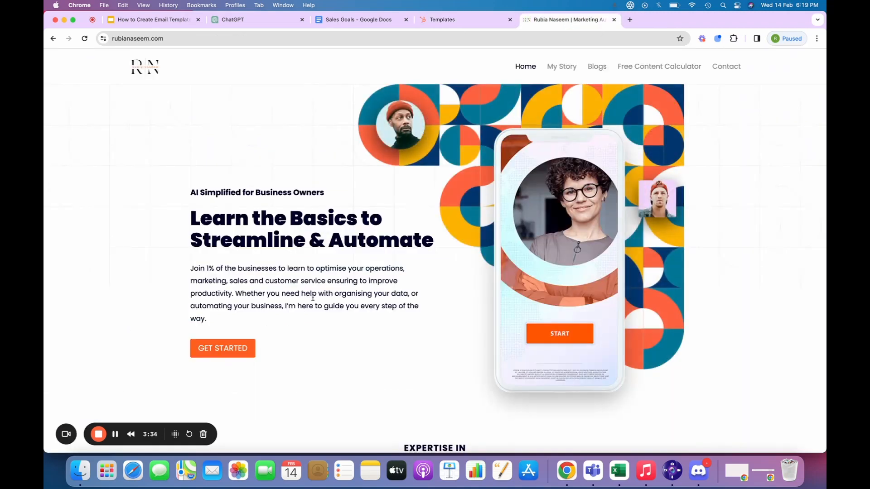
Step: Return to the HubSpot template library, select The "Follow-Up Set Up" Email and save the selection
{"action": "left_click", "coordinate": [457, 19]}
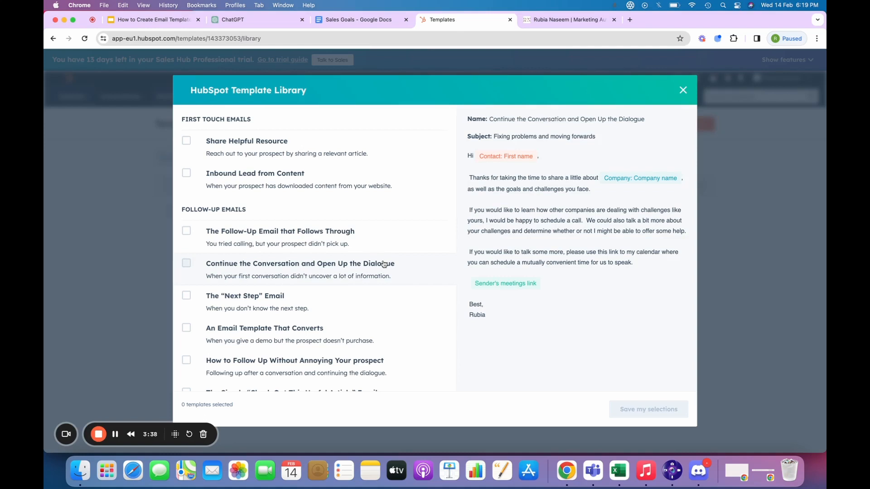
{"action": "scroll", "coordinate": [369, 264], "scroll_direction": "down", "scroll_amount": 5}
{"action": "scroll", "coordinate": [369, 265], "scroll_direction": "up", "scroll_amount": 3}
{"action": "scroll", "coordinate": [369, 264], "scroll_direction": "up", "scroll_amount": 1}
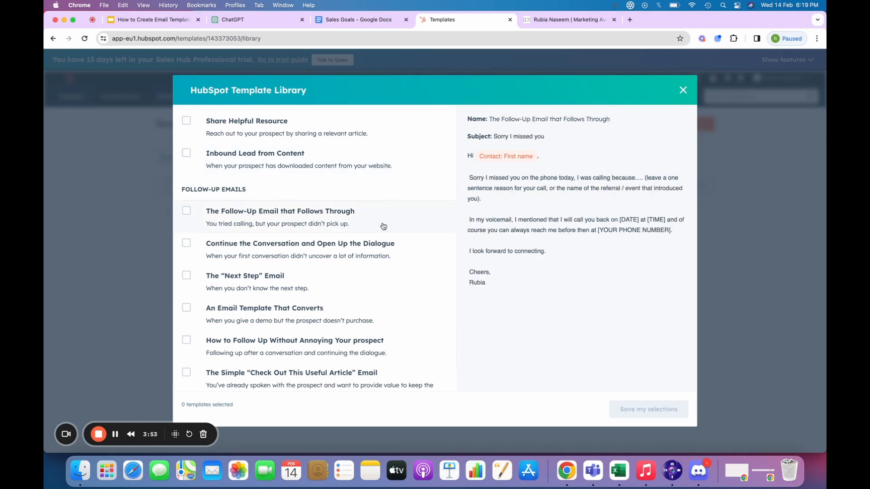
{"action": "scroll", "coordinate": [375, 286], "scroll_direction": "down", "scroll_amount": 5}
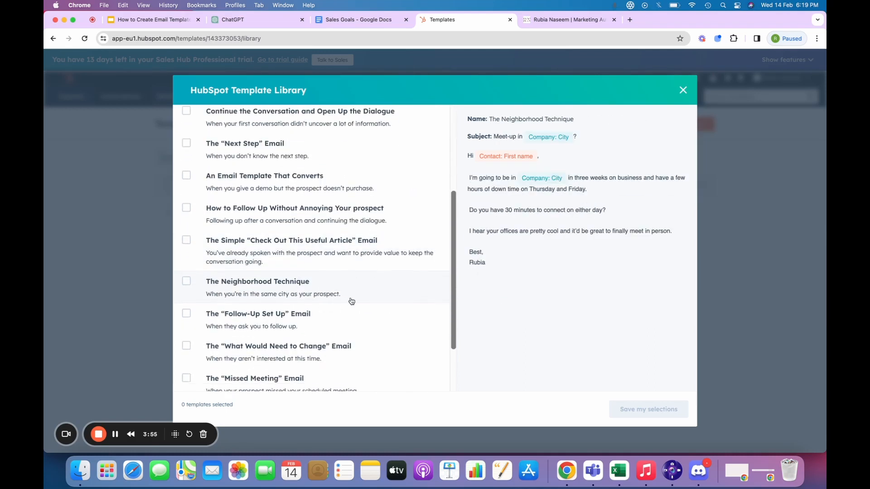
{"action": "scroll", "coordinate": [334, 316], "scroll_direction": "down", "scroll_amount": 3}
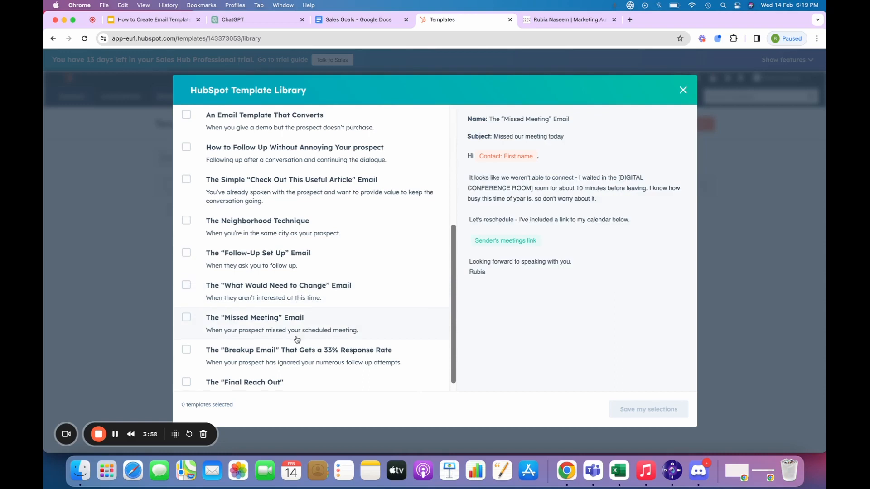
{"action": "left_click", "coordinate": [303, 258]}
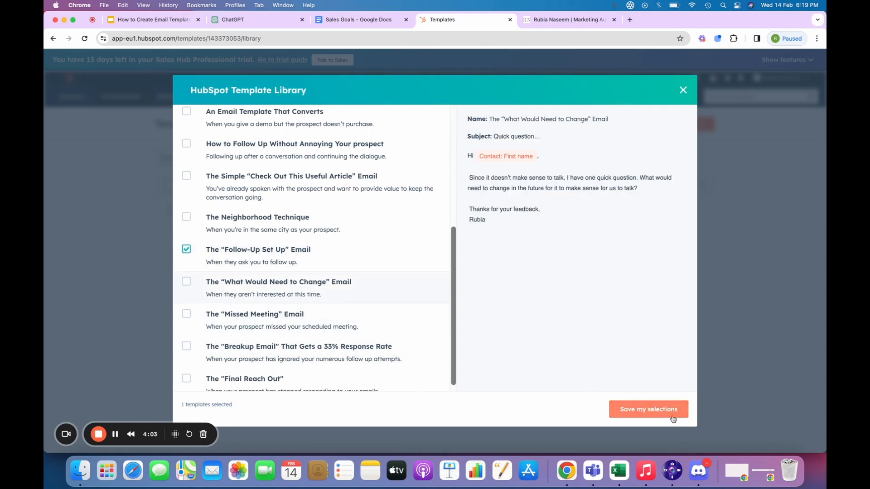
{"action": "left_click", "coordinate": [667, 410]}
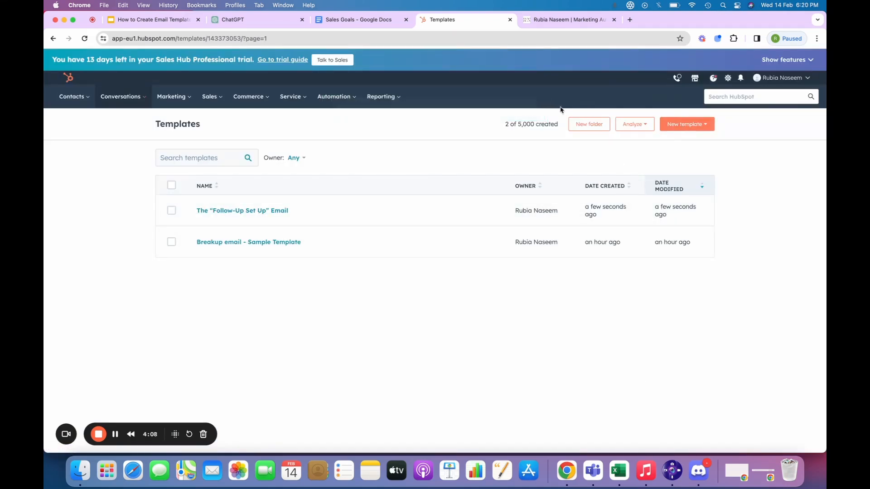
Step: Open The "Follow-Up Set Up" Email template for editing
{"action": "left_click", "coordinate": [697, 132]}
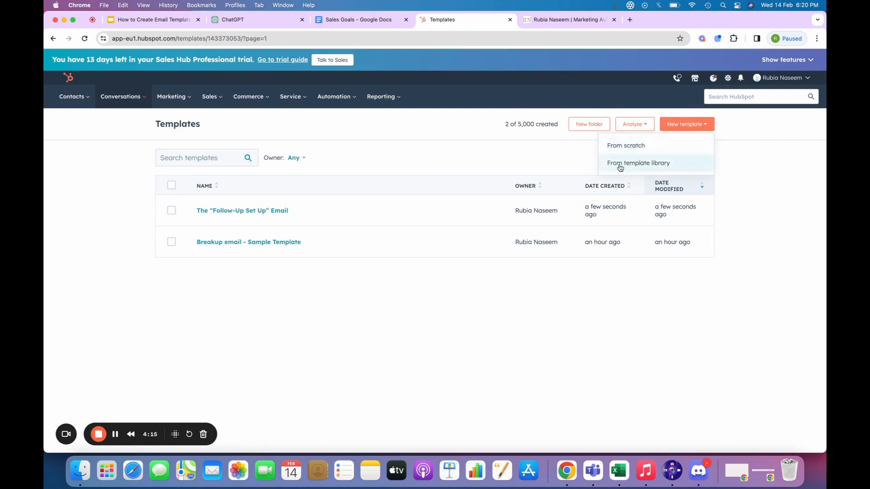
{"action": "left_click", "coordinate": [383, 159]}
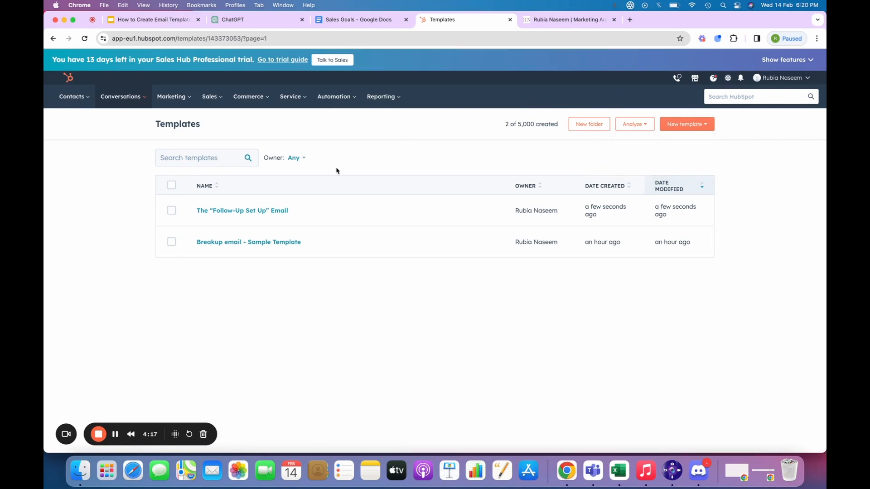
{"action": "left_click", "coordinate": [274, 213]}
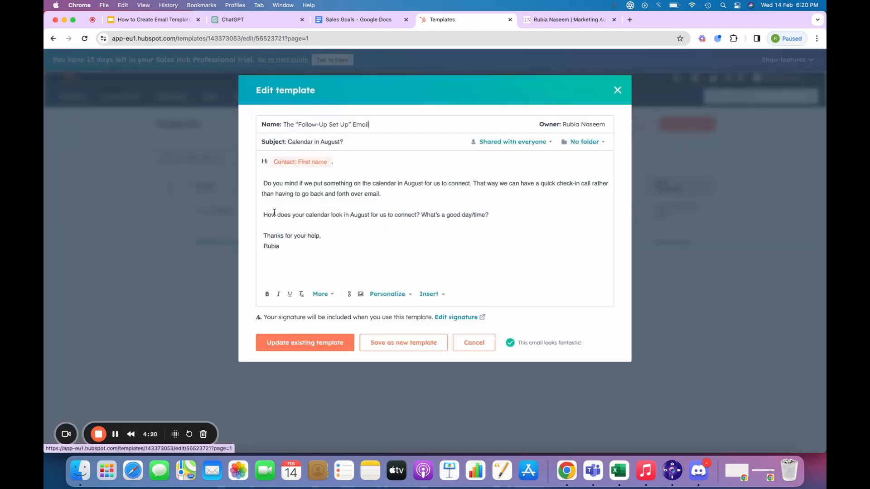
Step: Review the template's name, owner, subject line and greeting in the template editor
{"action": "left_click_drag", "start_coordinate": [284, 126], "coordinate": [372, 125]}
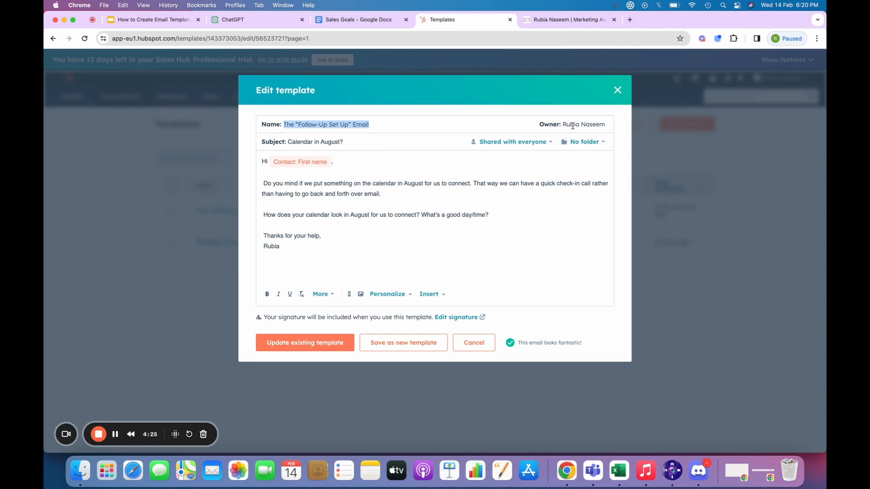
{"action": "left_click_drag", "start_coordinate": [565, 125], "coordinate": [613, 127]}
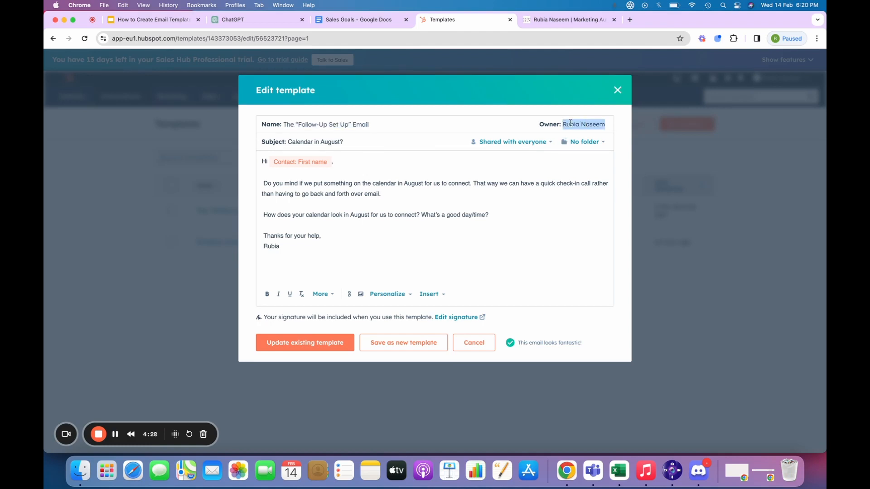
{"action": "left_click_drag", "start_coordinate": [360, 145], "coordinate": [280, 144]}
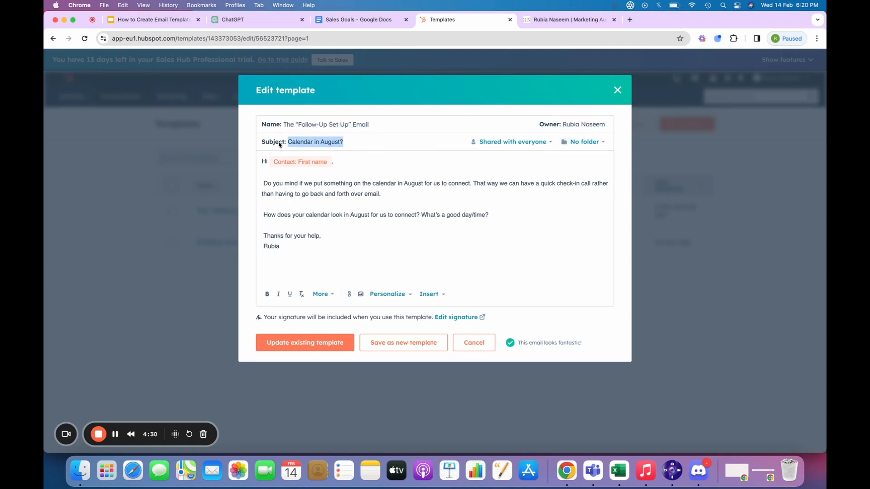
{"action": "left_click", "coordinate": [352, 143]}
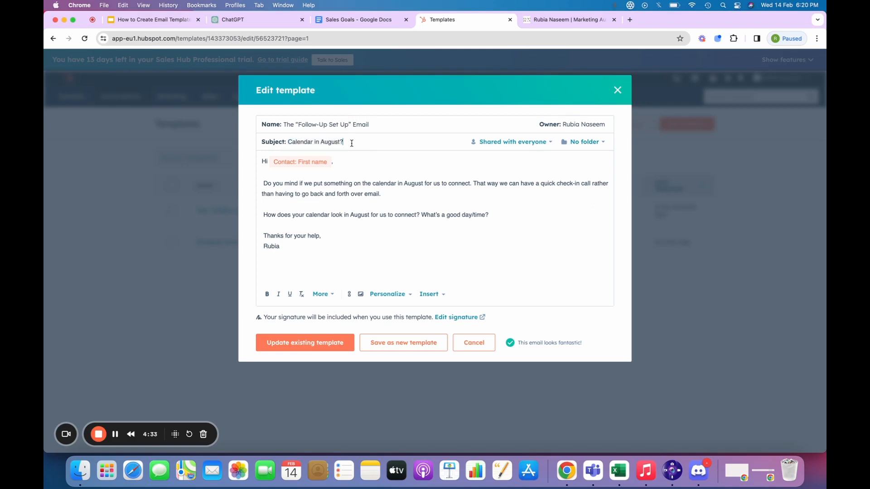
{"action": "triple_click", "coordinate": [348, 143]}
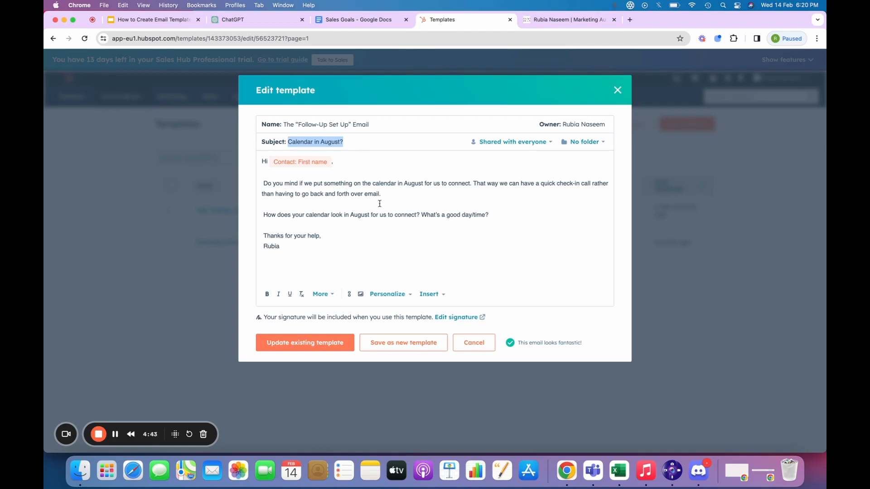
{"action": "left_click", "coordinate": [264, 162]}
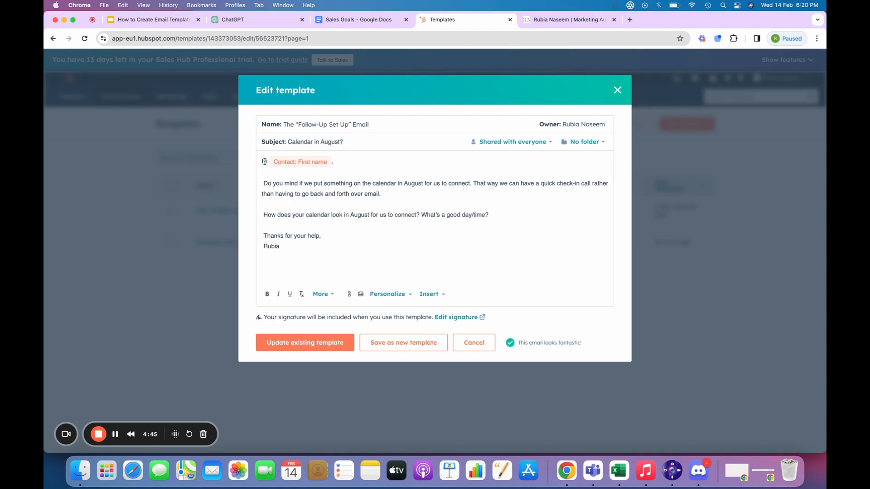
{"action": "left_click", "coordinate": [324, 163]}
Step: Insert the Contact First name personalization token at the end of the greeting line, searching for "first nam"
{"action": "left_click", "coordinate": [352, 164]}
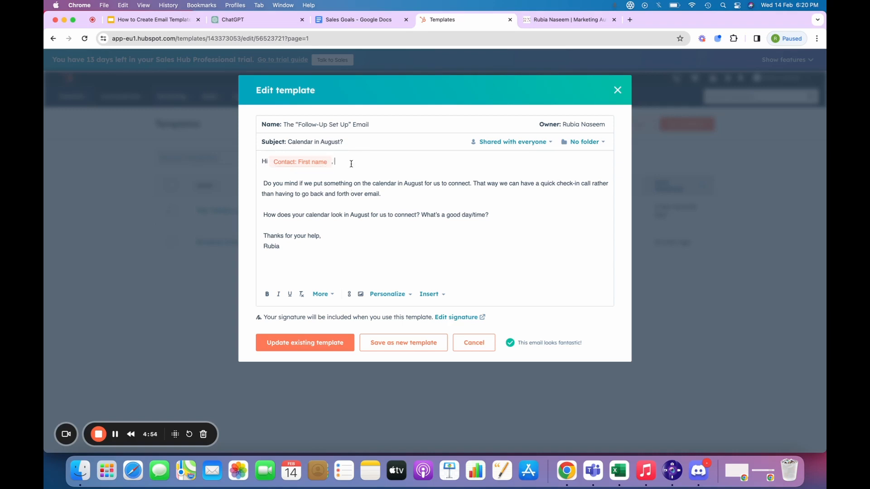
{"action": "left_click", "coordinate": [388, 294]}
{"action": "type", "text": "first nam"}
{"action": "left_click", "coordinate": [371, 205]}
{"action": "left_click", "coordinate": [372, 207]}
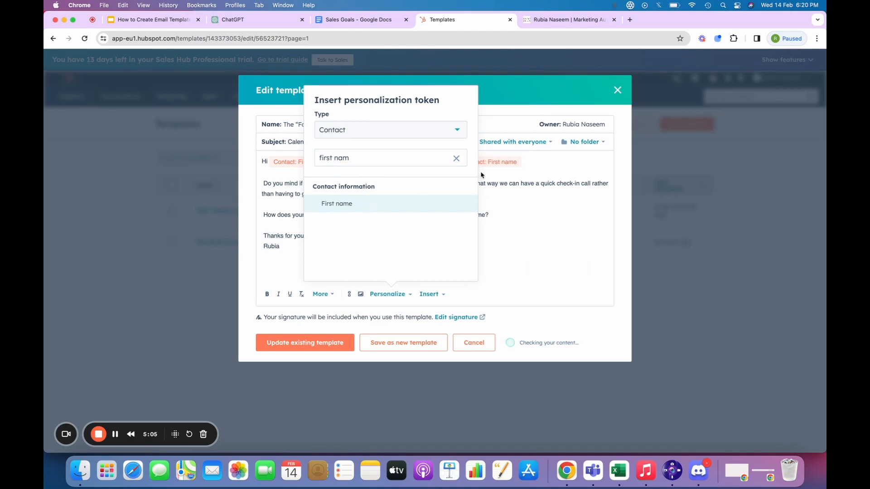
Step: Delete the duplicate Contact First name token from the end of the greeting line
{"action": "left_click", "coordinate": [504, 168]}
{"action": "left_click_drag", "start_coordinate": [551, 162], "coordinate": [393, 165]}
{"action": "key", "text": "BackSpace"}
{"action": "key", "text": "BackSpace"}
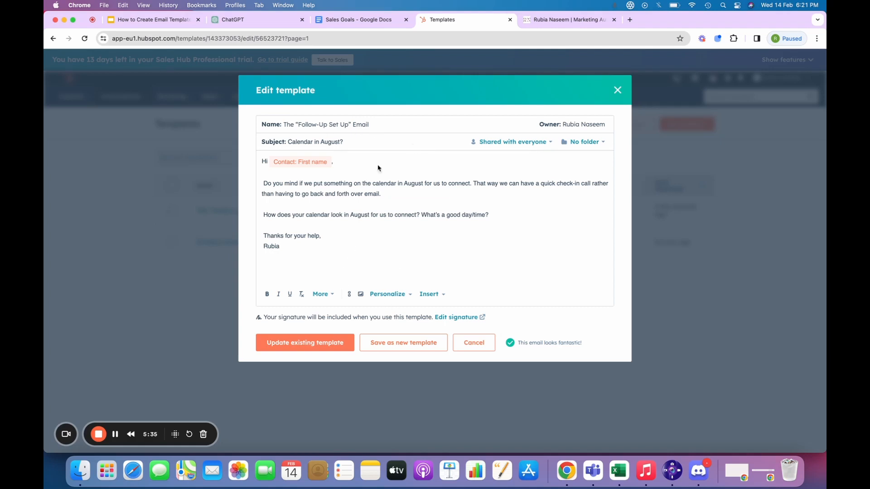
Step: Save the changes to the existing The "Follow-Up Set Up" Email template and dismiss the notification
{"action": "left_click_drag", "start_coordinate": [369, 125], "coordinate": [292, 125]}
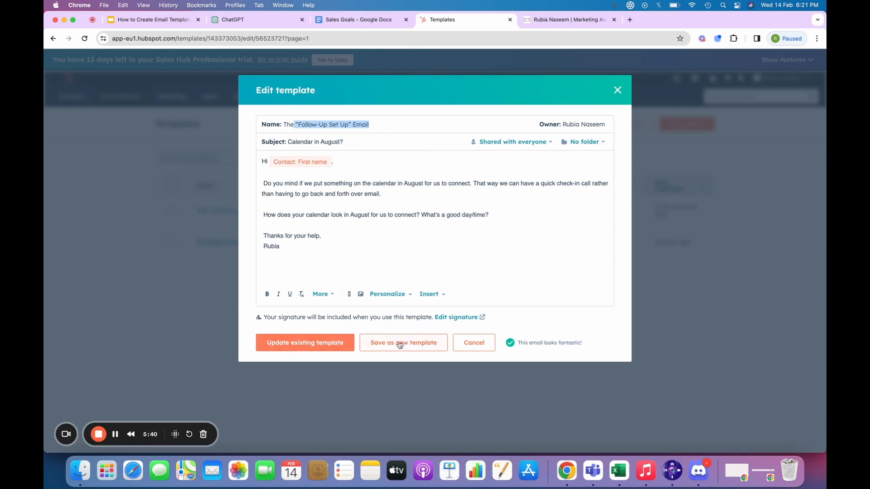
{"action": "left_click", "coordinate": [310, 344]}
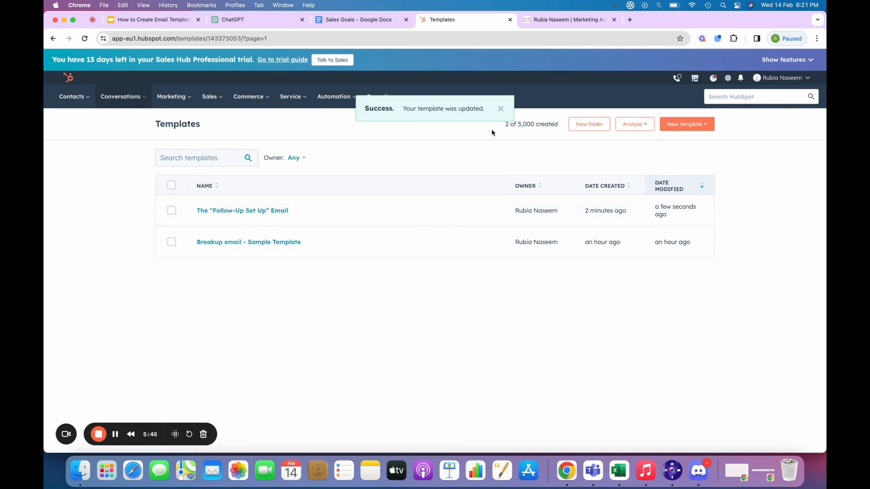
{"action": "left_click", "coordinate": [501, 109]}
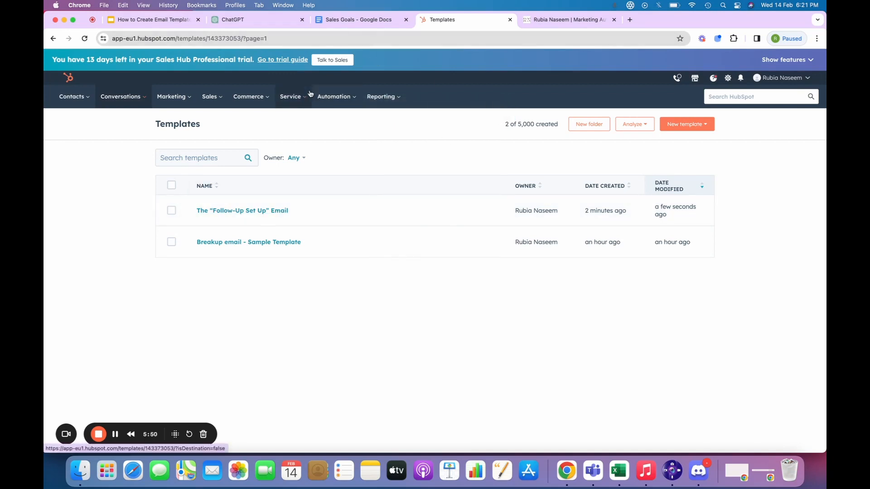
{"action": "left_click", "coordinate": [686, 125]}
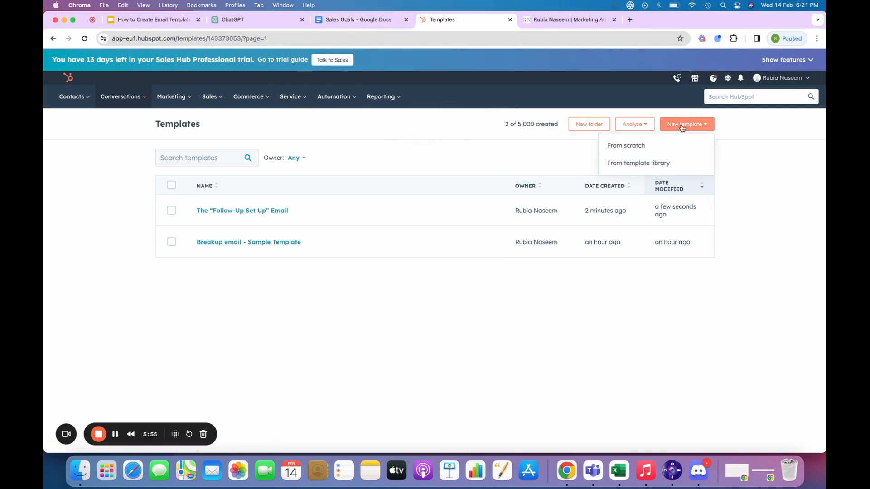
{"action": "left_click", "coordinate": [589, 313]}
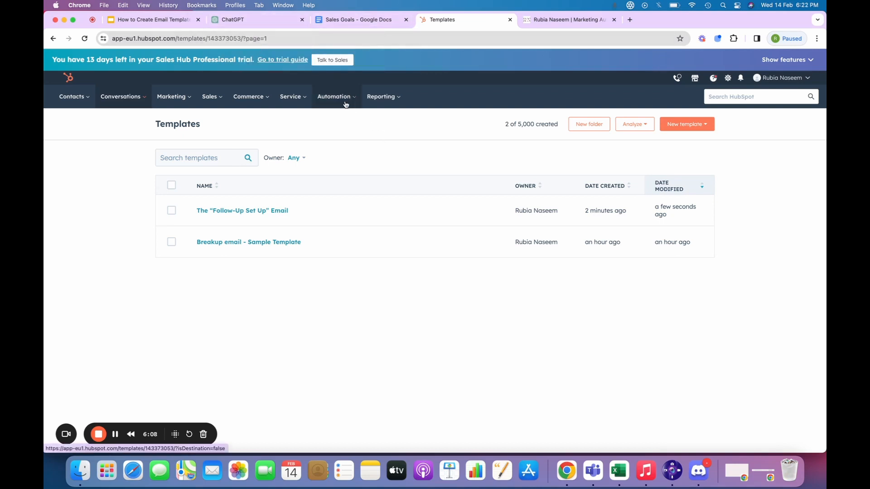
Step: Go to the Sequences automation page and browse the pre-made sequences
{"action": "mouse_move", "coordinate": [347, 102]}
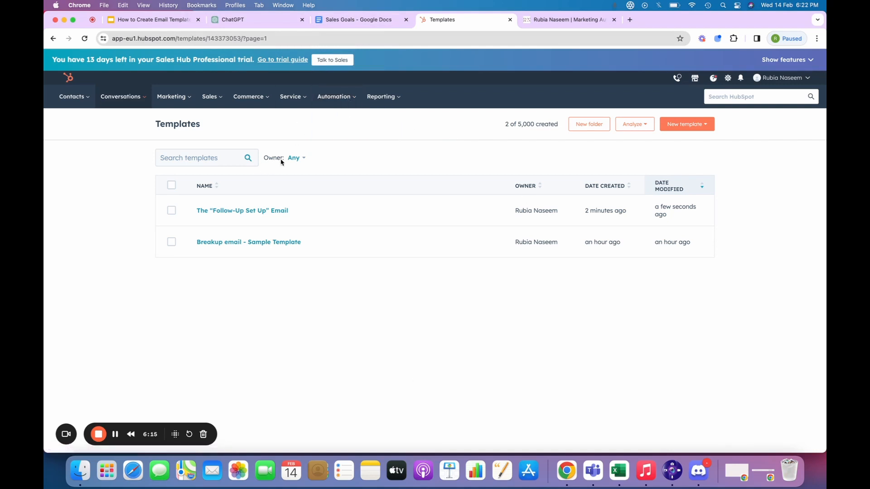
{"action": "left_click", "coordinate": [330, 106]}
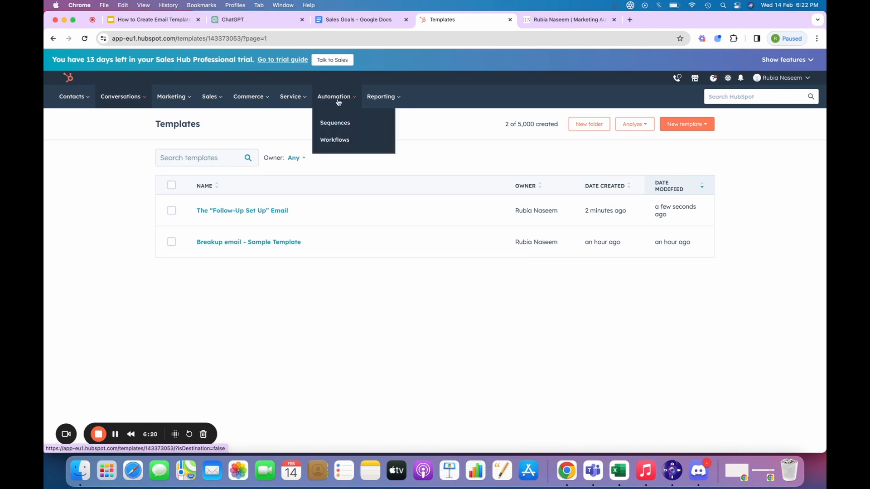
{"action": "left_click", "coordinate": [359, 127]}
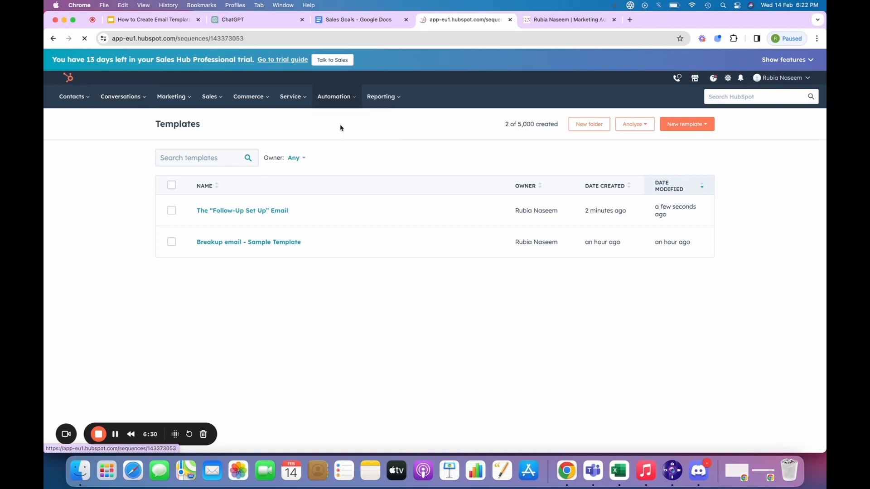
{"action": "scroll", "coordinate": [428, 292], "scroll_direction": "down", "scroll_amount": 5}
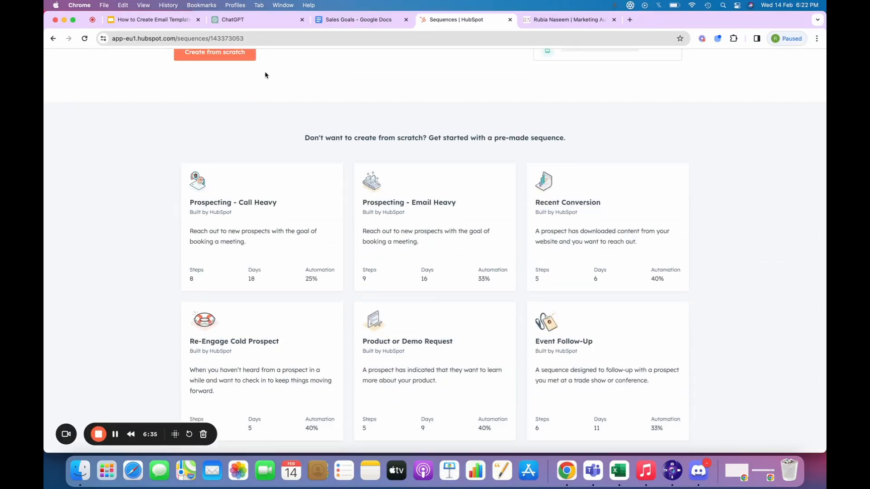
{"action": "scroll", "coordinate": [359, 229], "scroll_direction": "down", "scroll_amount": 1}
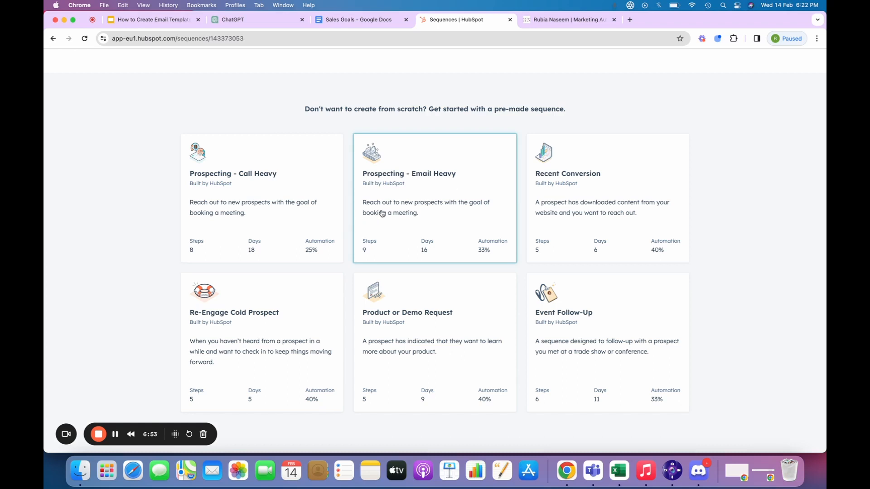
{"action": "left_click_drag", "start_coordinate": [422, 214], "coordinate": [364, 204]}
{"action": "left_click", "coordinate": [364, 204]}
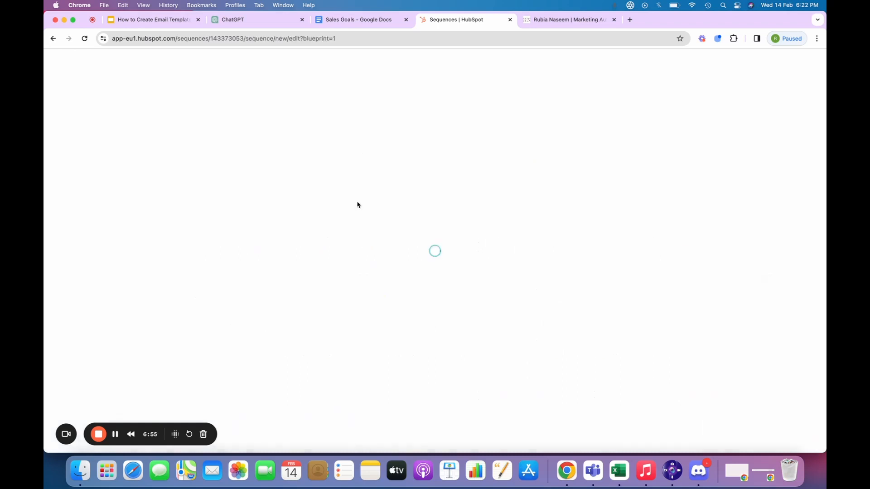
{"action": "left_click", "coordinate": [66, 63]}
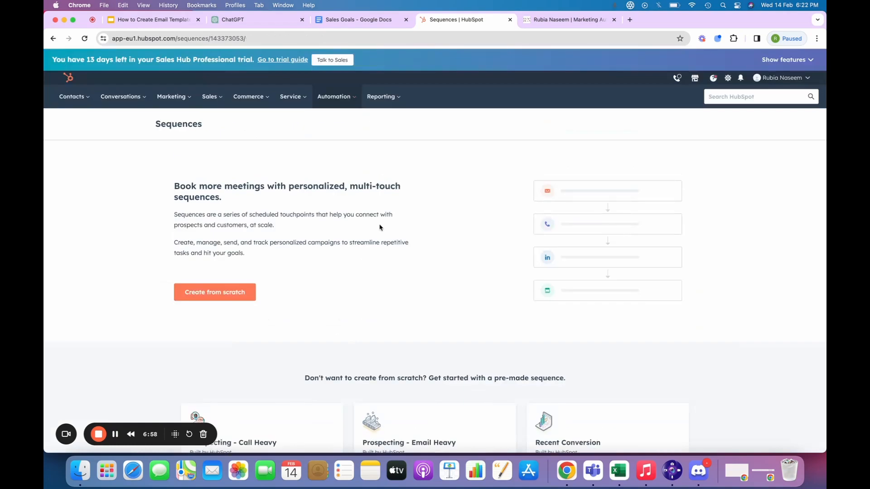
Step: Start a new sequence from the pre-made Prospecting - Email Heavy sequence
{"action": "scroll", "coordinate": [394, 318], "scroll_direction": "down", "scroll_amount": 4}
{"action": "scroll", "coordinate": [398, 323], "scroll_direction": "down", "scroll_amount": 2}
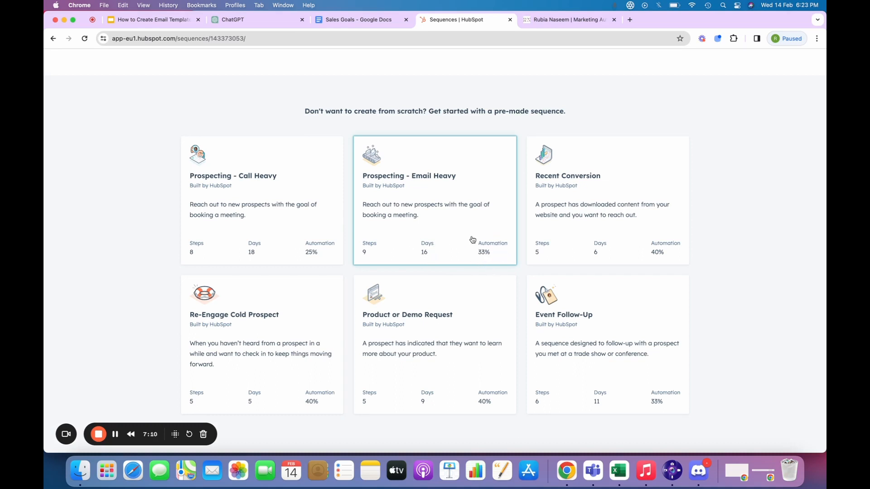
{"action": "left_click", "coordinate": [443, 196]}
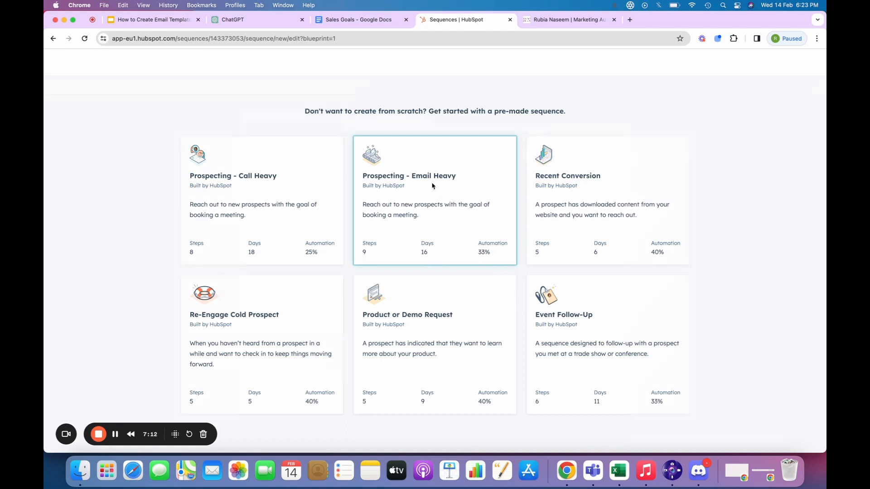
Step: Look through all steps of the Prospecting - Email Heavy sequence and examine the Day 1 automated email
{"action": "scroll", "coordinate": [408, 198], "scroll_direction": "down", "scroll_amount": 1}
{"action": "scroll", "coordinate": [427, 200], "scroll_direction": "down", "scroll_amount": 6}
{"action": "scroll", "coordinate": [427, 200], "scroll_direction": "down", "scroll_amount": 10}
{"action": "scroll", "coordinate": [426, 200], "scroll_direction": "down", "scroll_amount": 5}
{"action": "scroll", "coordinate": [427, 200], "scroll_direction": "up", "scroll_amount": 20}
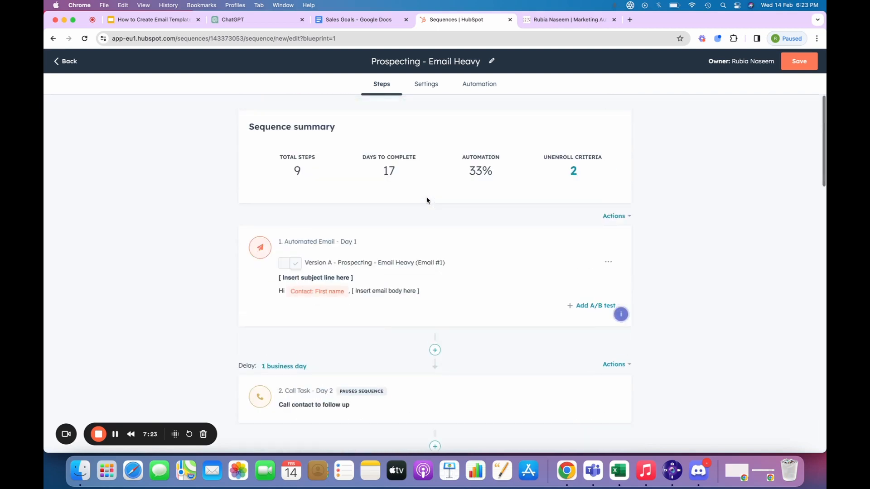
{"action": "left_click_drag", "start_coordinate": [281, 242], "coordinate": [361, 240]}
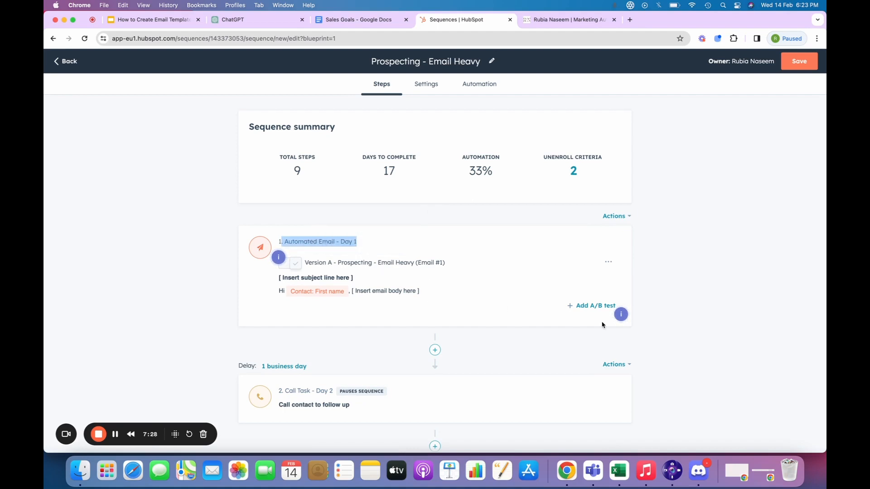
{"action": "left_click", "coordinate": [417, 312]}
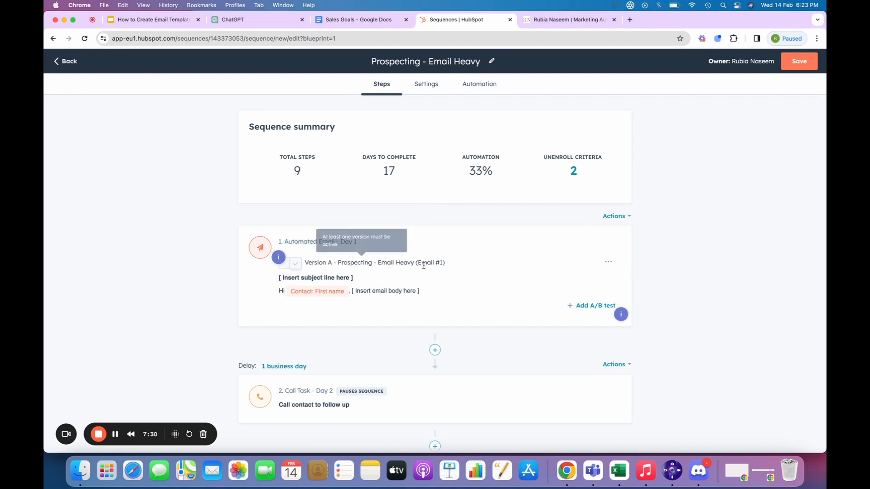
{"action": "left_click", "coordinate": [609, 263]}
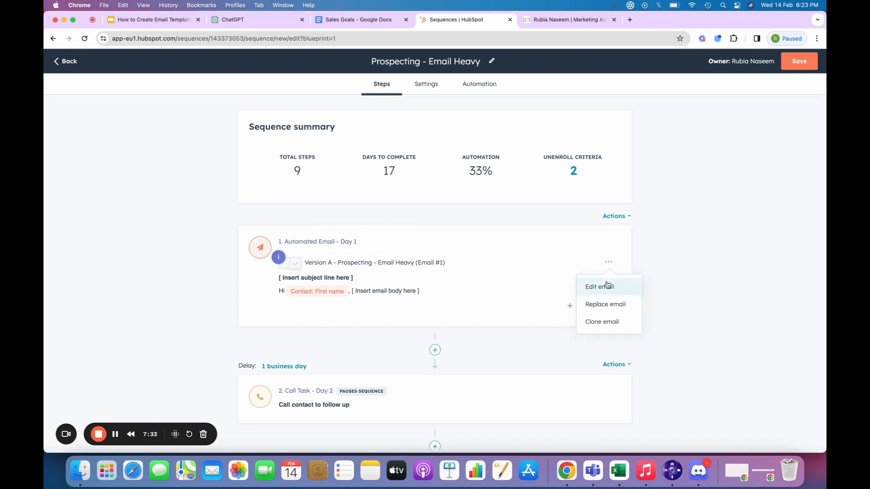
{"action": "left_click", "coordinate": [600, 287]}
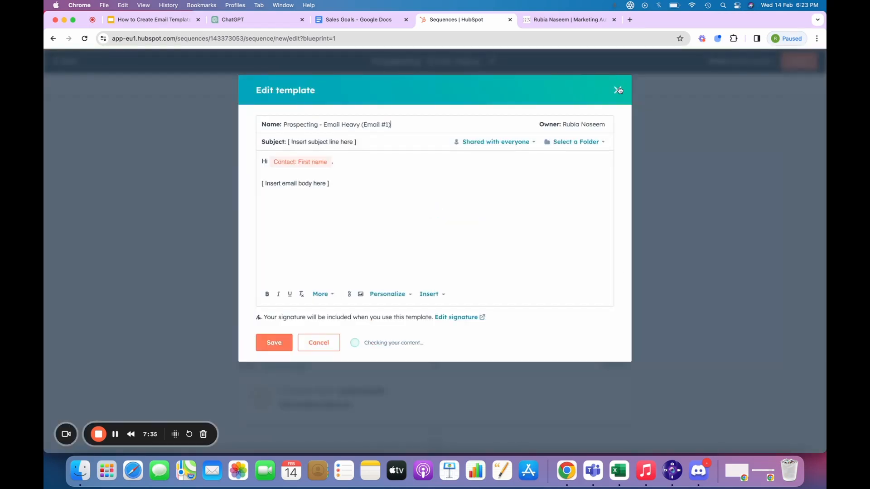
{"action": "left_click", "coordinate": [618, 90]}
Step: Open the Day 1 automated email for editing, examine its name and body placeholder, and close it without saving
{"action": "left_click", "coordinate": [608, 263]}
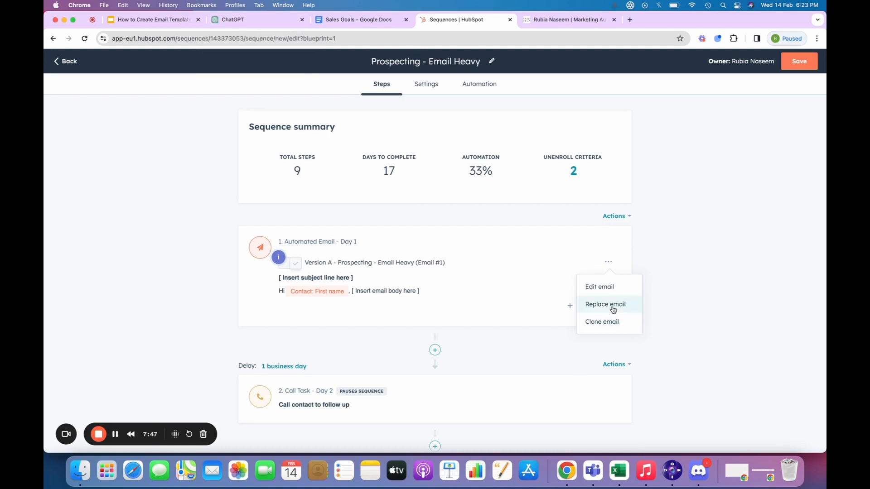
{"action": "left_click", "coordinate": [608, 288]}
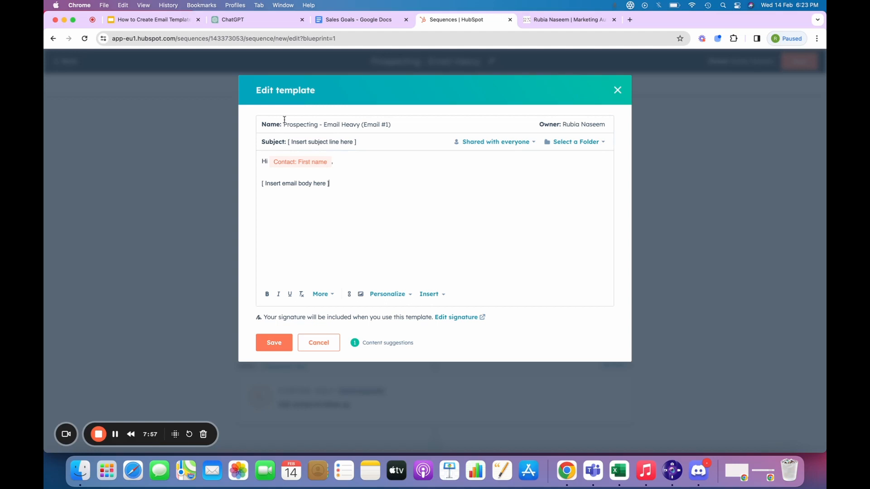
{"action": "left_click_drag", "start_coordinate": [285, 124], "coordinate": [397, 130]}
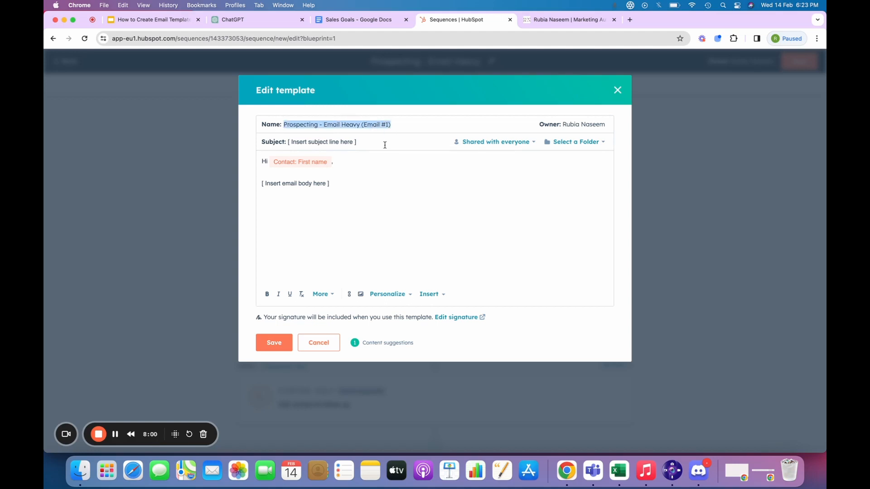
{"action": "left_click", "coordinate": [345, 185]}
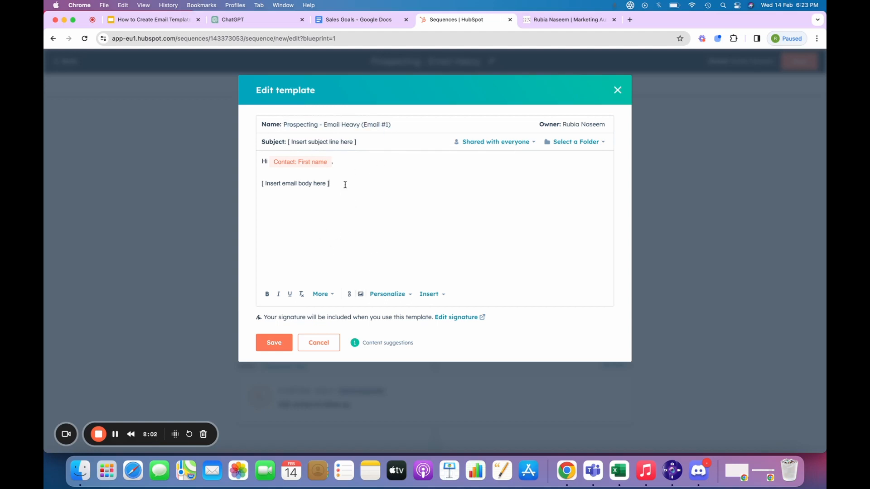
{"action": "left_click_drag", "start_coordinate": [342, 185], "coordinate": [246, 183]}
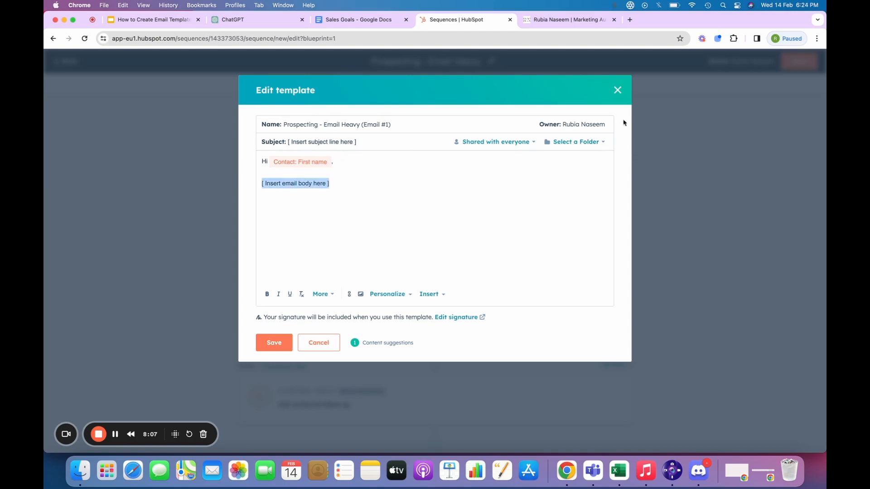
{"action": "left_click", "coordinate": [617, 90]}
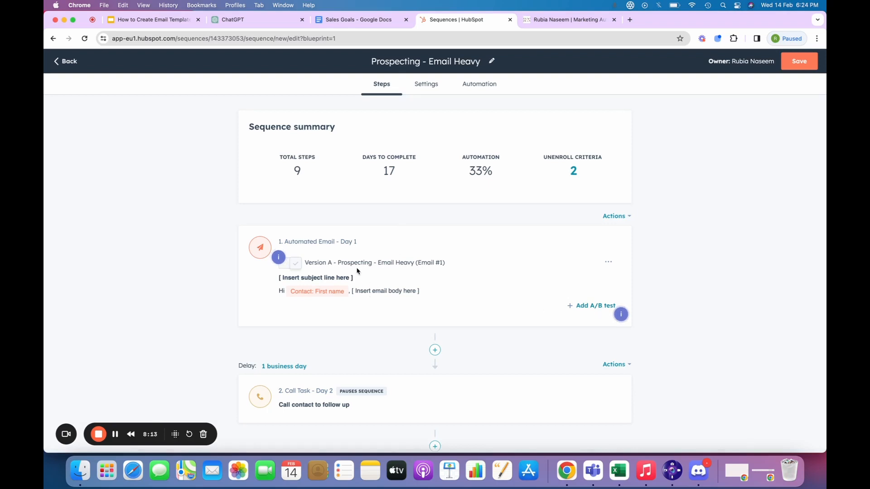
Step: Copy the email name "Prospecting - Email Heavy (Email #1)" from the Day 1 step
{"action": "left_click_drag", "start_coordinate": [338, 263], "coordinate": [451, 260]}
{"action": "key", "text": "super+c"}
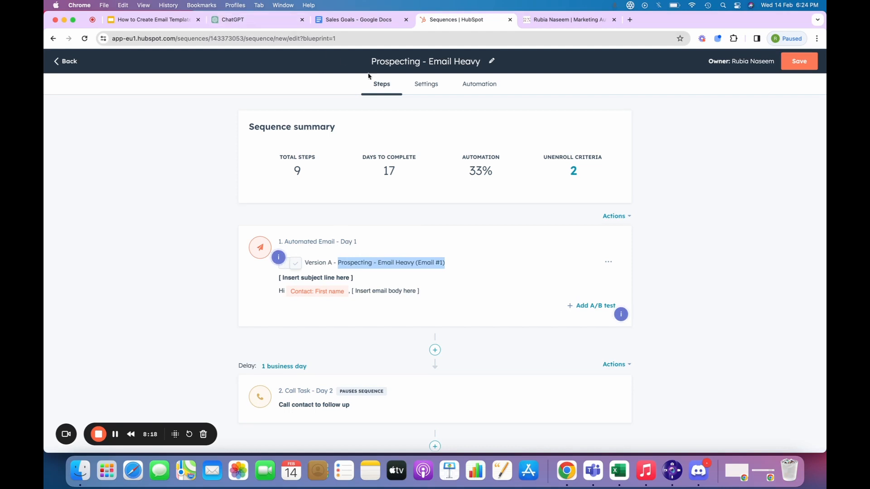
Step: Check the sequence's settings and automation options and return to its list of steps
{"action": "left_click", "coordinate": [414, 86]}
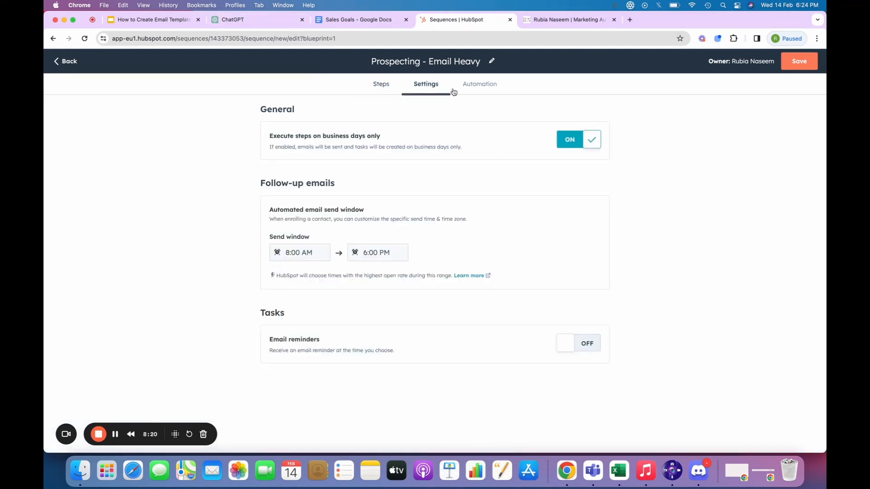
{"action": "left_click", "coordinate": [471, 87]}
{"action": "left_click", "coordinate": [385, 86]}
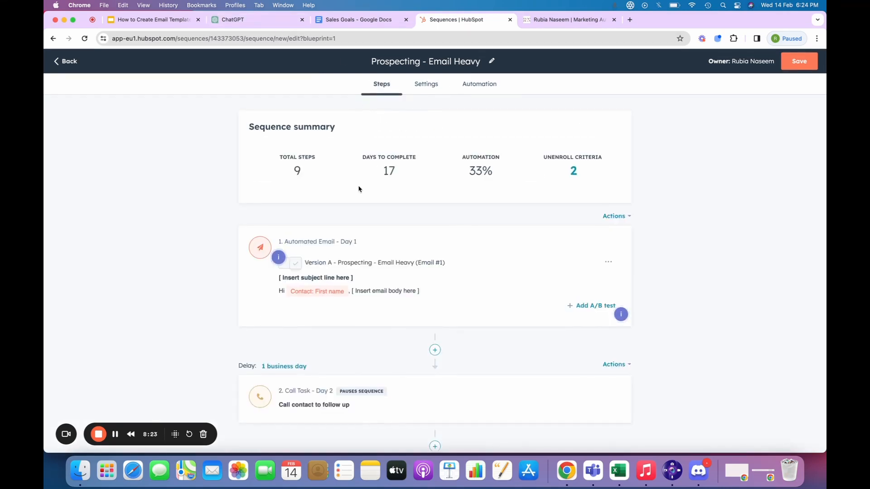
Step: Duplicate the HubSpot sequence page and open the pre-made Prospecting - Email Heavy sequence in the copy
{"action": "right_click", "coordinate": [455, 22]}
{"action": "left_click", "coordinate": [491, 79]}
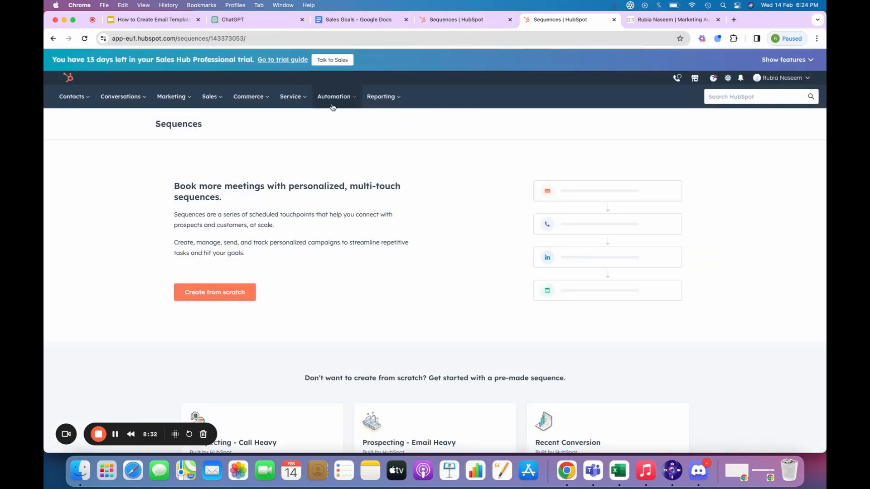
{"action": "scroll", "coordinate": [461, 284], "scroll_direction": "down", "scroll_amount": 5}
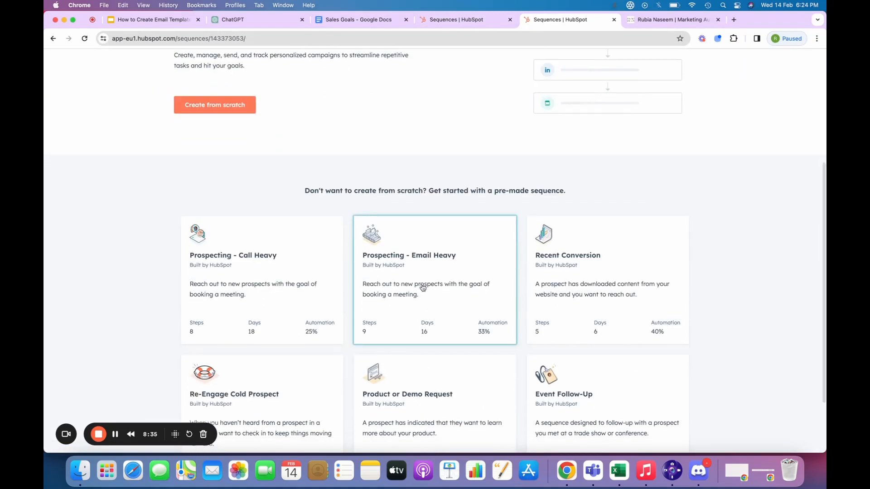
{"action": "left_click_drag", "start_coordinate": [431, 295], "coordinate": [359, 287]}
Step: Switch to ChatGPT and replace the draft prompt with "give me"
{"action": "left_click", "coordinate": [275, 25]}
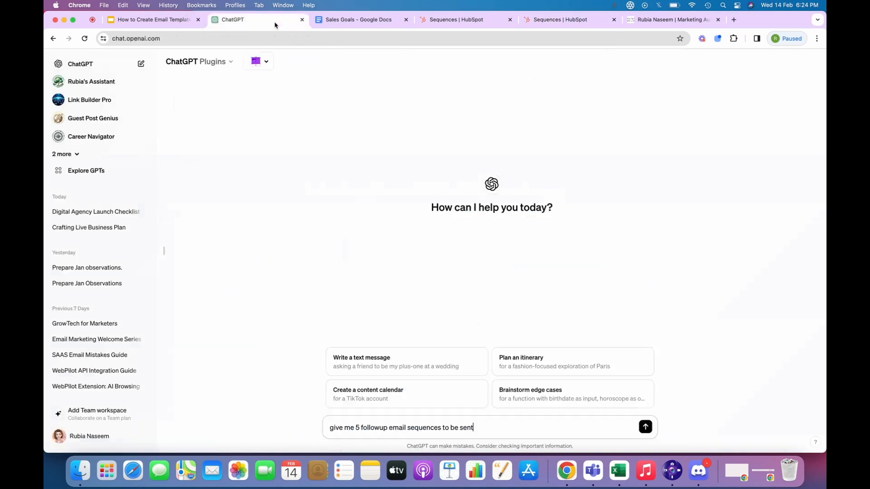
{"action": "triple_click", "coordinate": [419, 428]}
{"action": "key", "text": "BackSpace"}
{"action": "type", "text": "give me"}
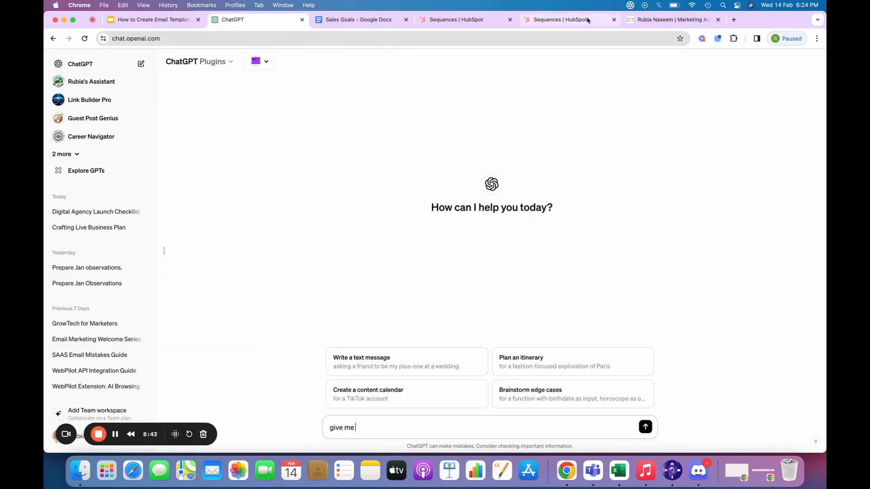
Step: Return to the duplicated HubSpot sequence and look through its email and call steps
{"action": "left_click", "coordinate": [560, 20]}
{"action": "scroll", "coordinate": [417, 226], "scroll_direction": "down", "scroll_amount": 5}
{"action": "scroll", "coordinate": [418, 263], "scroll_direction": "down", "scroll_amount": 8}
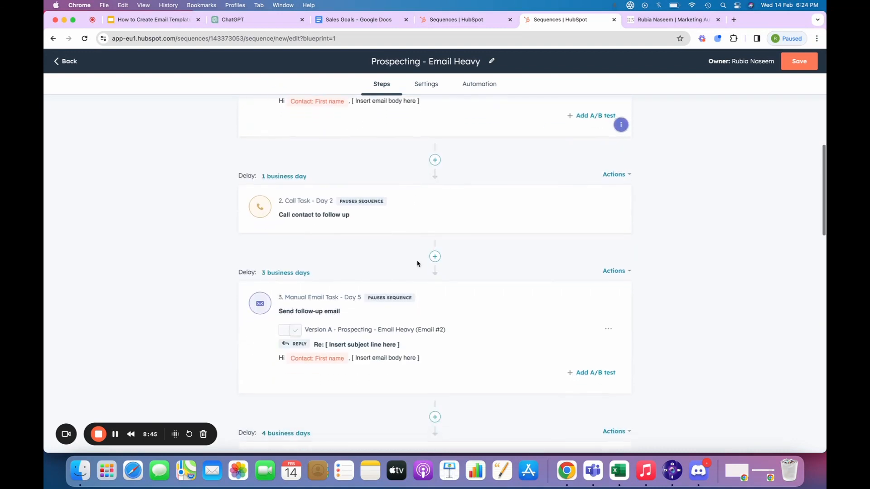
{"action": "scroll", "coordinate": [399, 249], "scroll_direction": "down", "scroll_amount": 8}
{"action": "scroll", "coordinate": [410, 263], "scroll_direction": "down", "scroll_amount": 5}
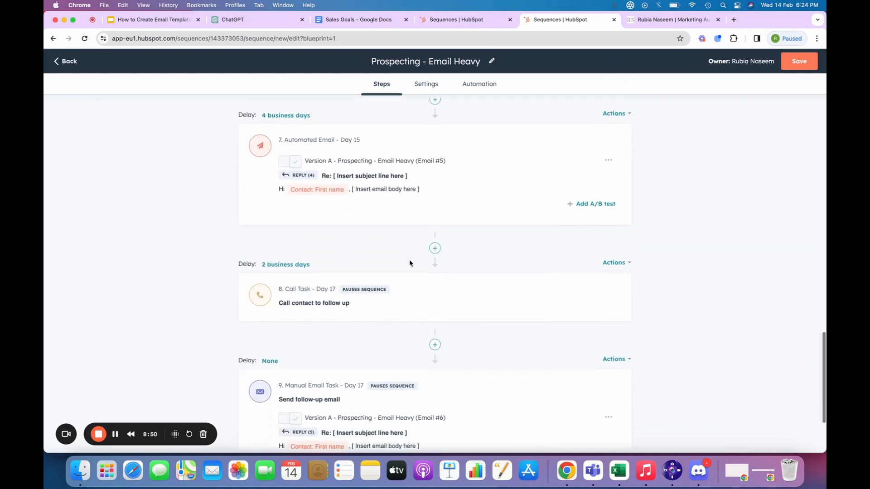
Step: Check the number of emails in the sequence and complete the ChatGPT prompt as "give me 6 Prospecting - Email Heavy emails for sales team to follow up."
{"action": "scroll", "coordinate": [410, 262], "scroll_direction": "up", "scroll_amount": 20}
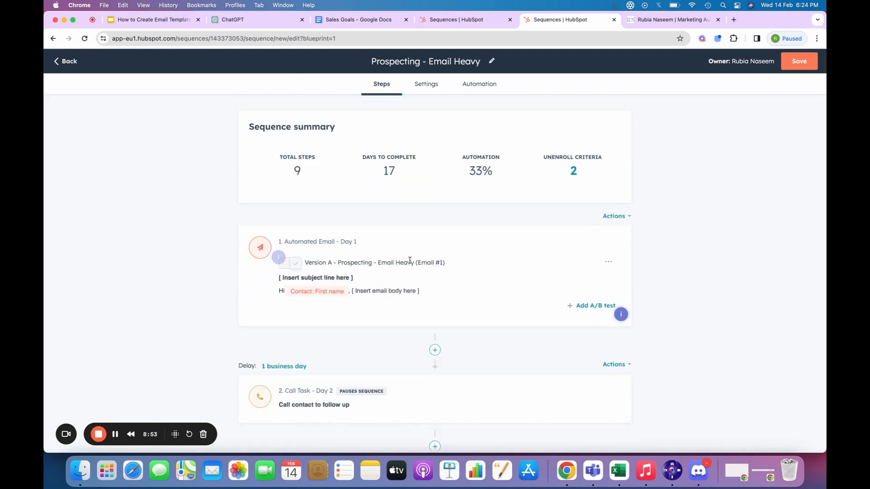
{"action": "scroll", "coordinate": [408, 240], "scroll_direction": "down", "scroll_amount": 11}
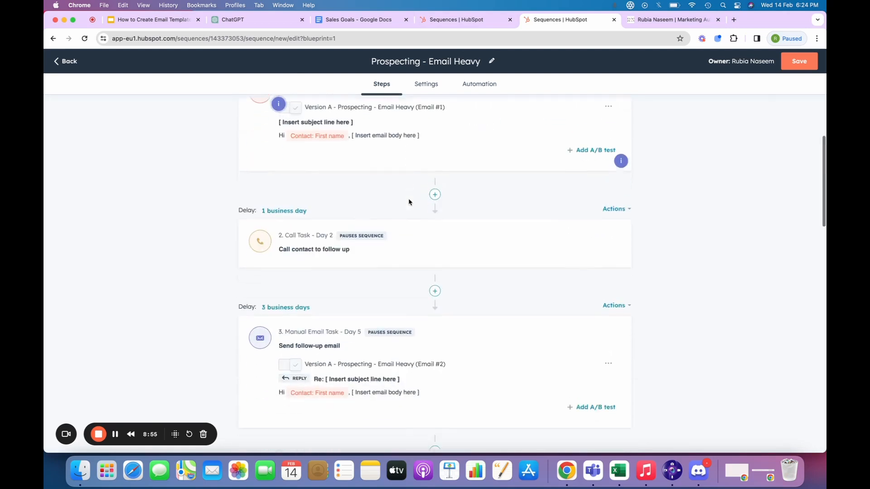
{"action": "scroll", "coordinate": [406, 278], "scroll_direction": "down", "scroll_amount": 9}
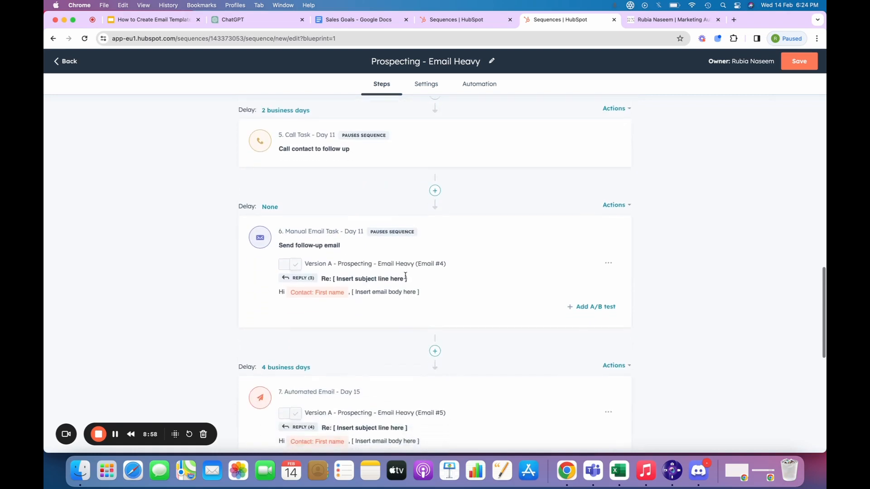
{"action": "scroll", "coordinate": [405, 278], "scroll_direction": "down", "scroll_amount": 3}
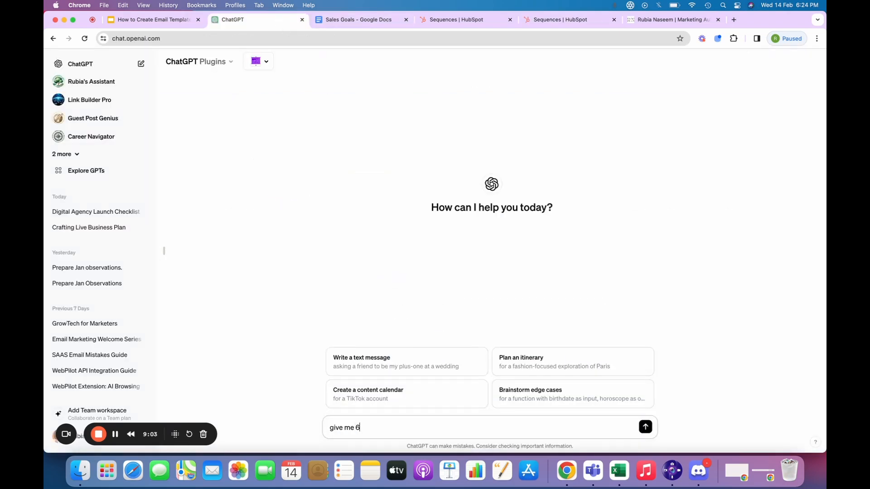
{"action": "key", "text": "super+v"}
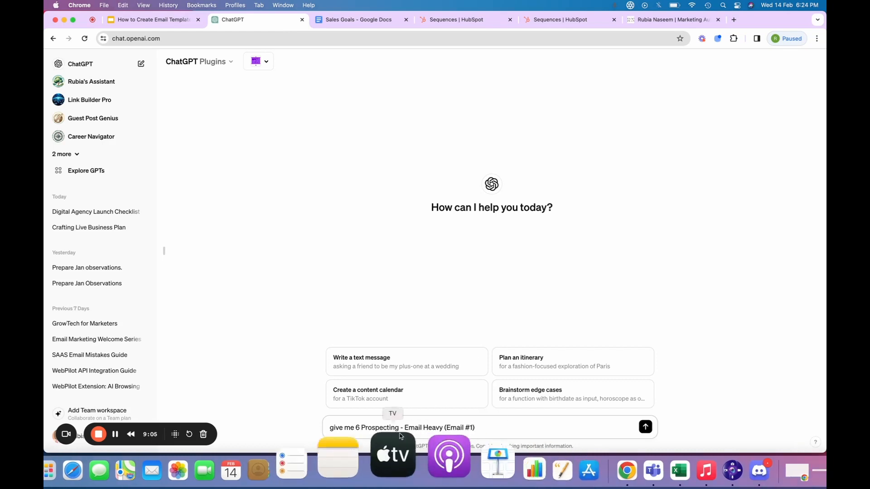
{"action": "left_click_drag", "start_coordinate": [476, 429], "coordinate": [445, 428]}
{"action": "key", "text": "BackSpace"}
{"action": "type", "text": "email"}
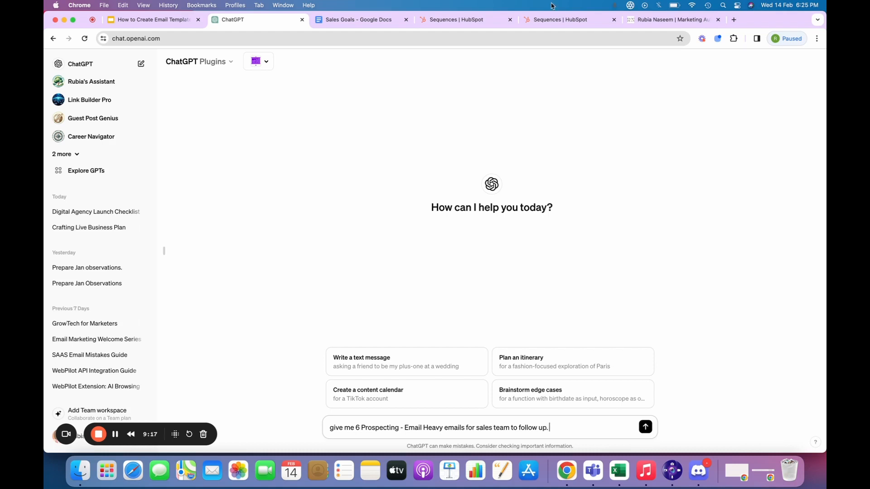
Step: Try to copy the Prospecting - Email Heavy description from HubSpot's Sequences page into the ChatGPT prompt after adding "Goal-"
{"action": "left_click", "coordinate": [550, 23]}
{"action": "left_click", "coordinate": [481, 22]}
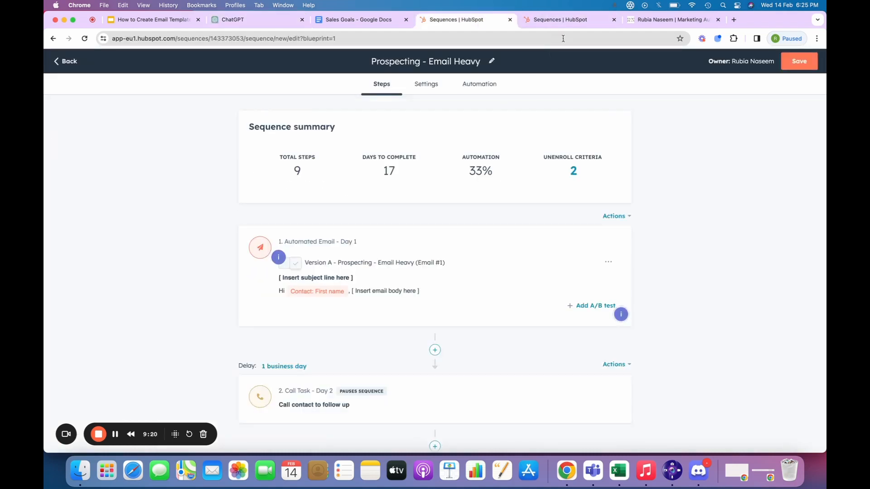
{"action": "left_click", "coordinate": [567, 21]}
{"action": "scroll", "coordinate": [320, 190], "scroll_direction": "up", "scroll_amount": 10}
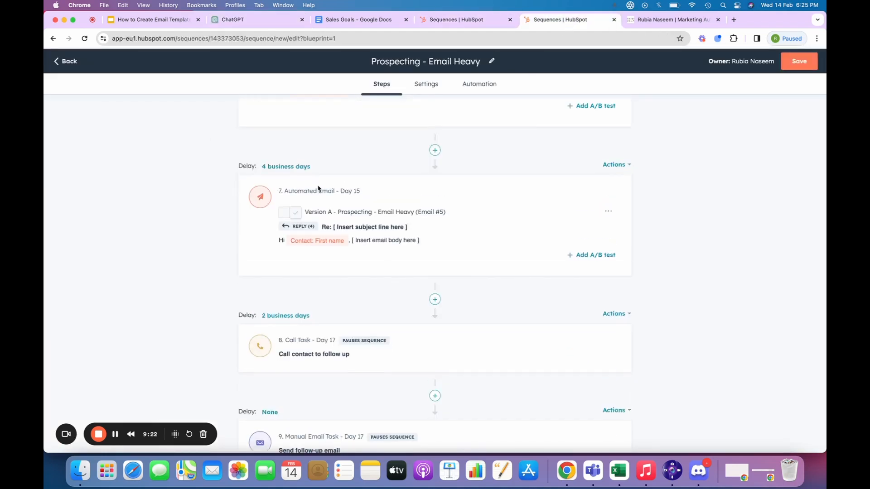
{"action": "left_click", "coordinate": [66, 61]}
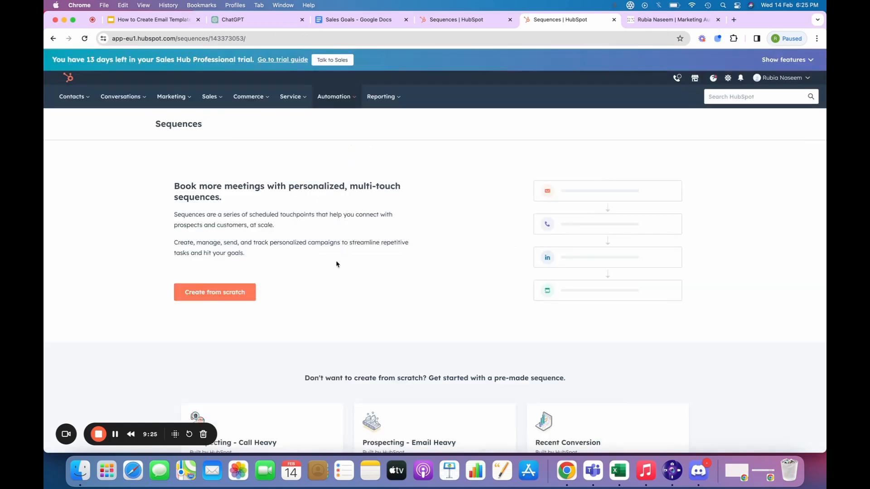
{"action": "scroll", "coordinate": [336, 262], "scroll_direction": "down", "scroll_amount": 3}
{"action": "left_click_drag", "start_coordinate": [432, 340], "coordinate": [355, 324]}
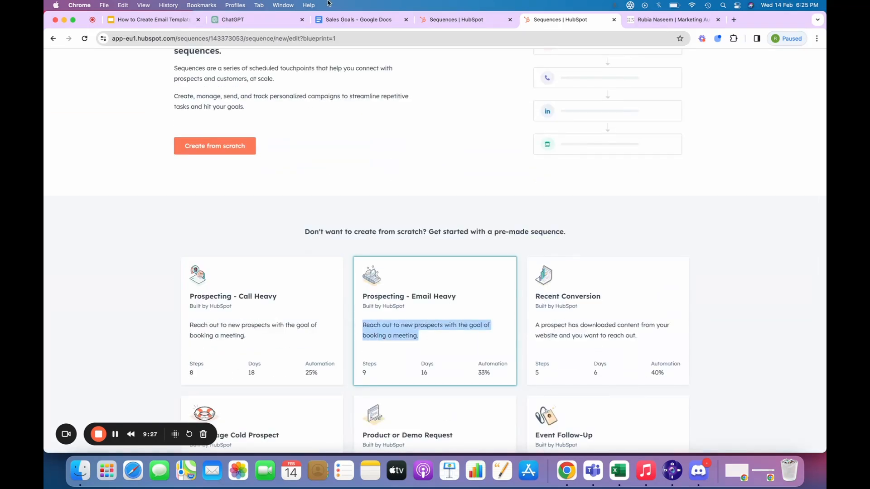
{"action": "left_click", "coordinate": [269, 21]}
{"action": "type", "text": "Goal-"}
{"action": "type", "text": "Prospecting - Email Heavy (Email #1)"}
Step: Try again to copy the Prospecting - Email Heavy description from HubSpot, pasting it into a new browser tab
{"action": "left_click", "coordinate": [549, 20]}
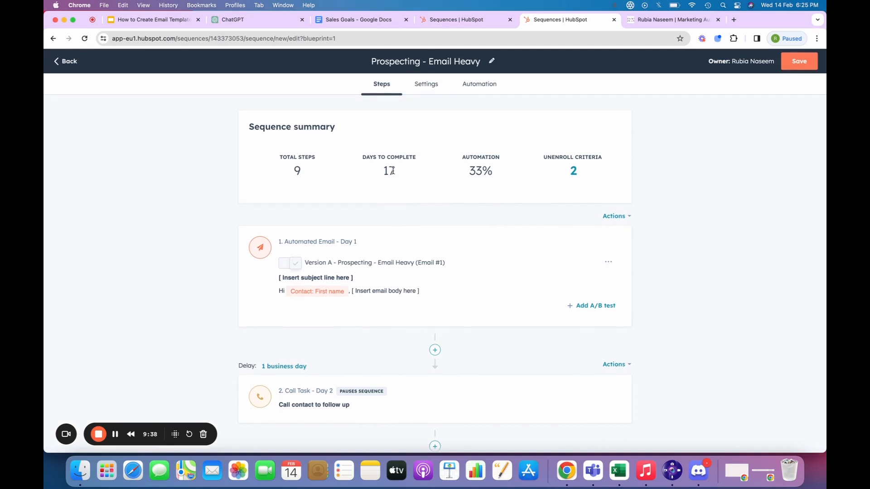
{"action": "left_click", "coordinate": [57, 61]}
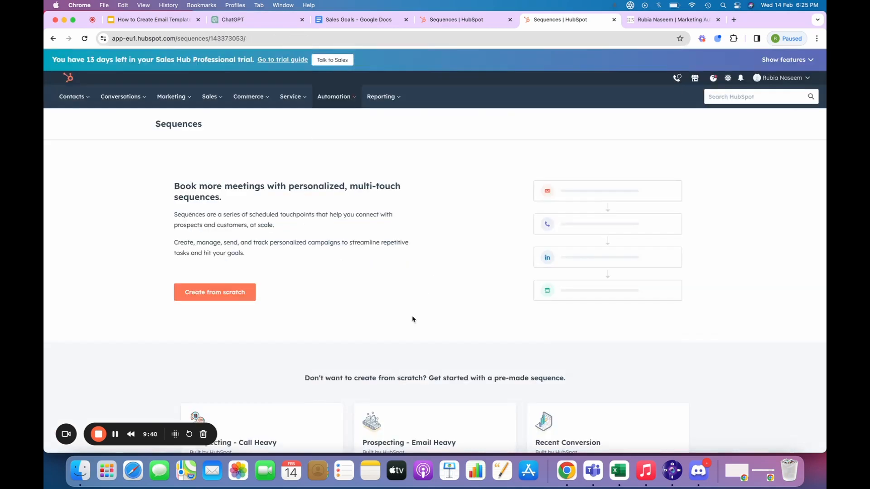
{"action": "scroll", "coordinate": [423, 295], "scroll_direction": "down", "scroll_amount": 5}
{"action": "left_click_drag", "start_coordinate": [358, 275], "coordinate": [420, 289]}
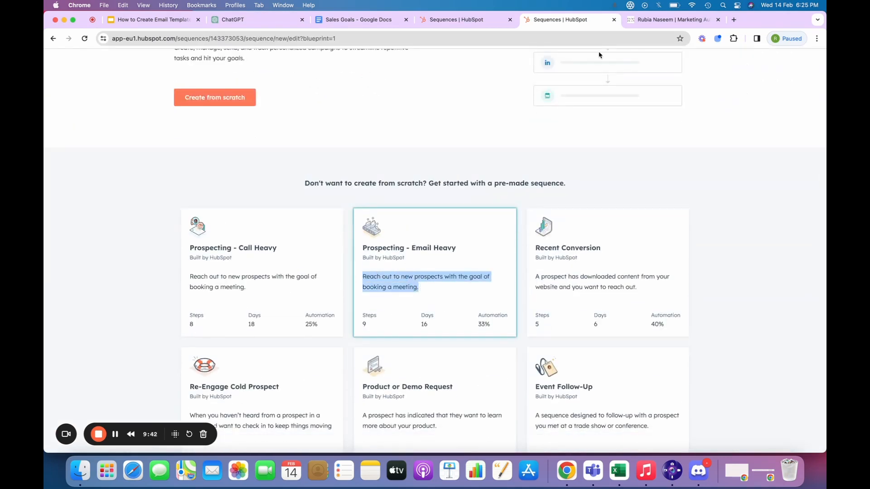
{"action": "left_click", "coordinate": [733, 20]}
{"action": "type", "text": "Prospecting - Email Heavy (Email #1)"}
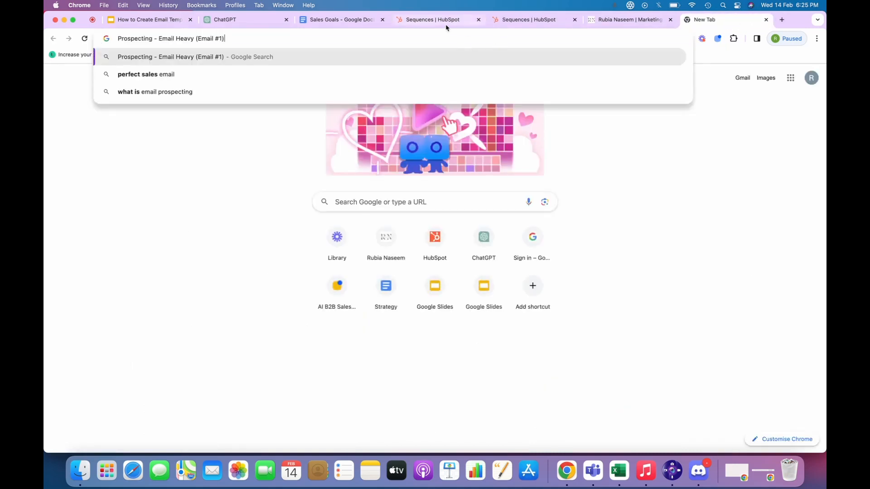
Step: Close the personal marketing website and the extra new browser tab
{"action": "left_click", "coordinate": [505, 20]}
{"action": "left_click", "coordinate": [368, 20]}
{"action": "left_click", "coordinate": [432, 20]}
{"action": "left_click", "coordinate": [521, 21]}
{"action": "left_click", "coordinate": [609, 20]}
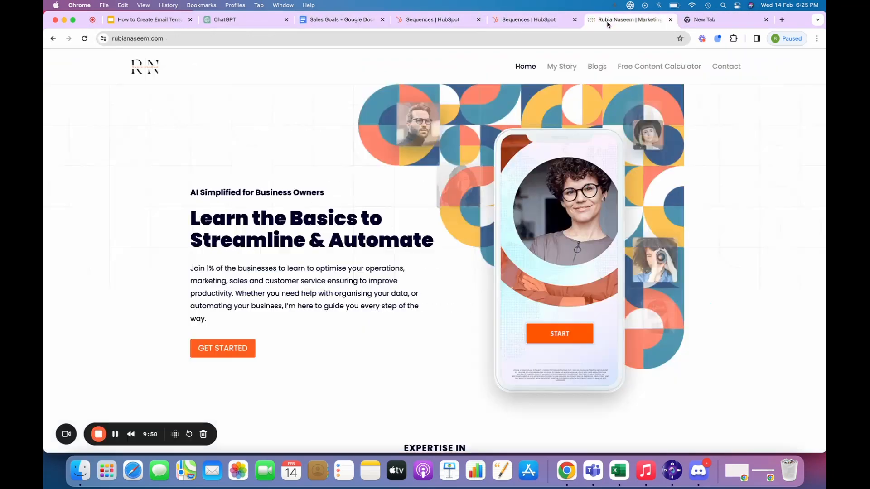
{"action": "key", "text": "super+w"}
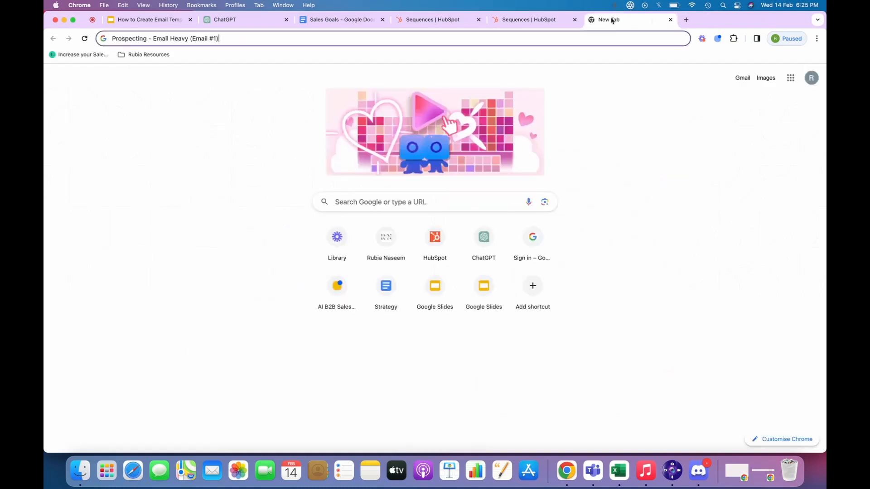
{"action": "left_click", "coordinate": [653, 22]}
Step: Recheck the HubSpot Sequences page, complete the ChatGPT prompt's goal as "reach out to new prospects to book a meeting" and send it
{"action": "left_click", "coordinate": [446, 26]}
{"action": "left_click", "coordinate": [359, 26]}
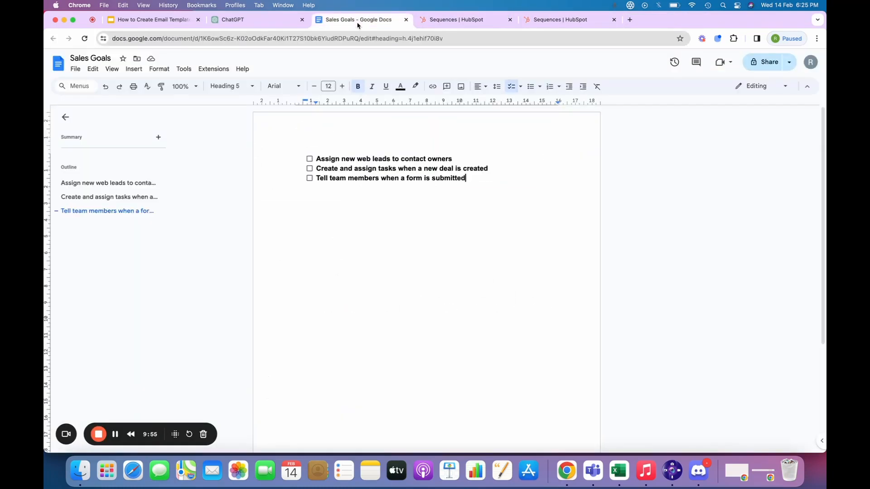
{"action": "left_click", "coordinate": [275, 24]}
{"action": "left_click", "coordinate": [541, 20]}
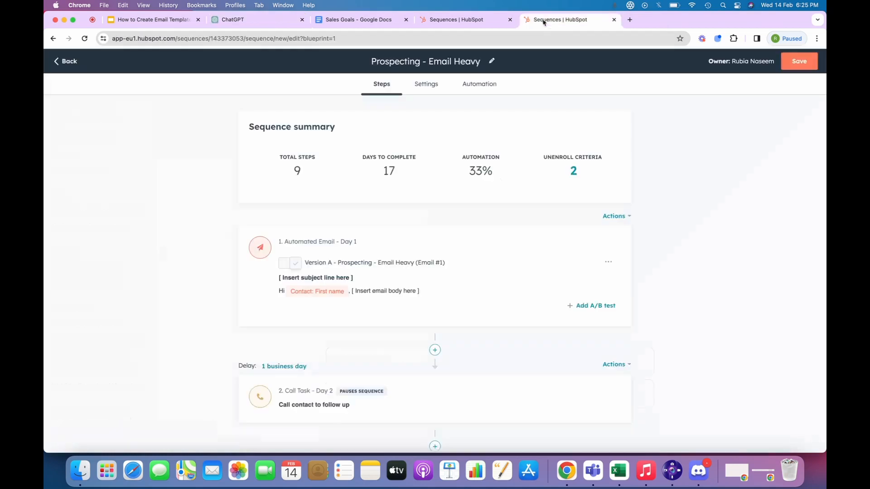
{"action": "left_click", "coordinate": [66, 63]}
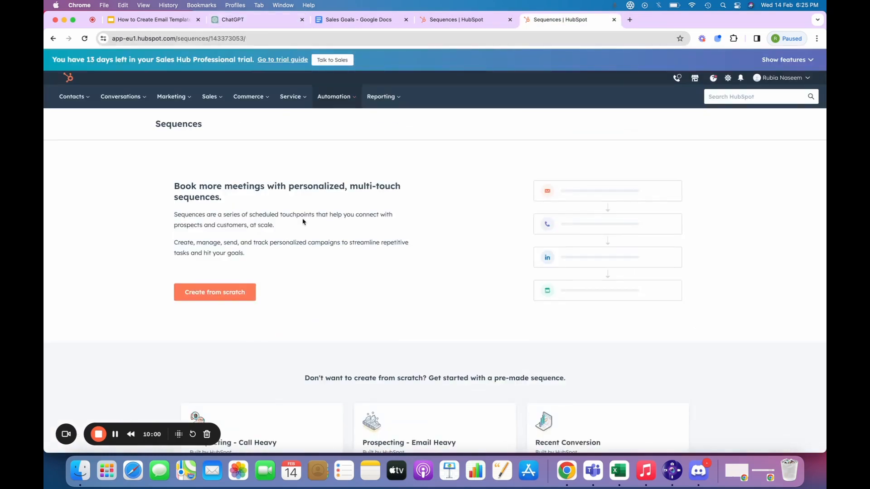
{"action": "scroll", "coordinate": [303, 222], "scroll_direction": "down", "scroll_amount": 2}
{"action": "left_click", "coordinate": [229, 27]}
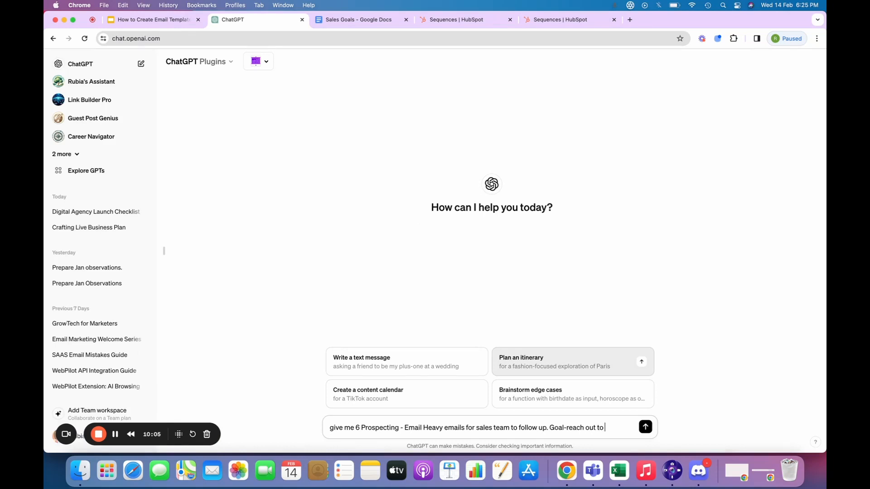
{"action": "type", "text": "spects to book a m"}
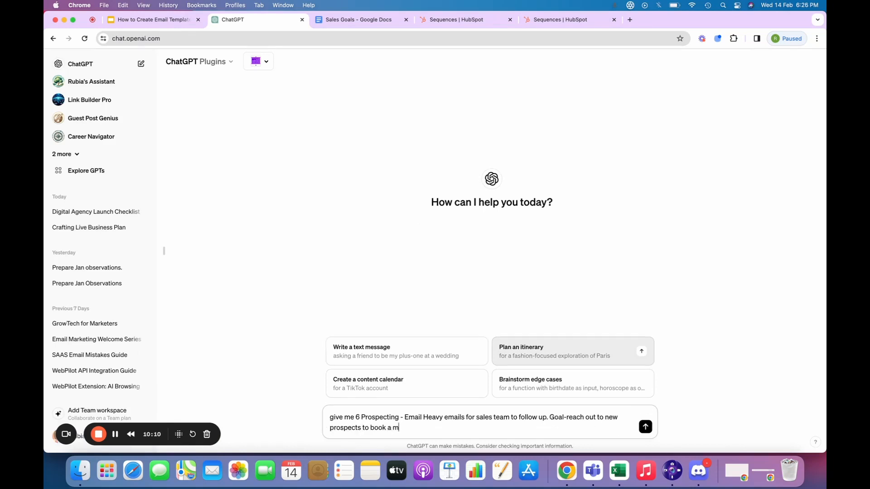
{"action": "type", "text": "eeting"}
{"action": "key", "text": "Return"}
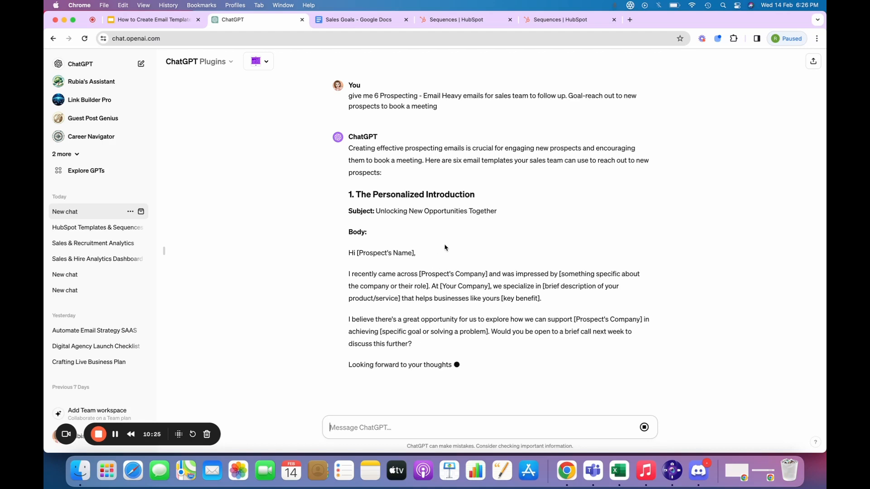
Step: Read through the prospecting emails as ChatGPT writes them
{"action": "scroll", "coordinate": [443, 309], "scroll_direction": "up", "scroll_amount": 2}
{"action": "scroll", "coordinate": [443, 309], "scroll_direction": "up", "scroll_amount": 2}
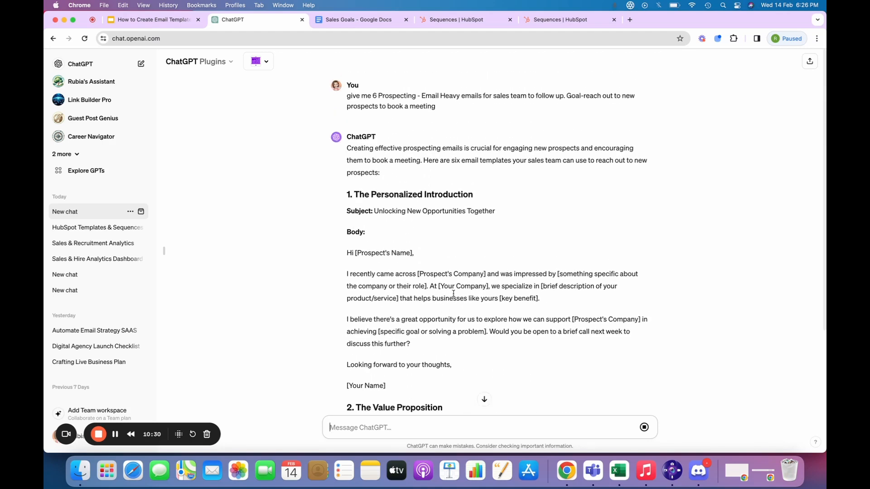
{"action": "scroll", "coordinate": [453, 294], "scroll_direction": "down", "scroll_amount": 3}
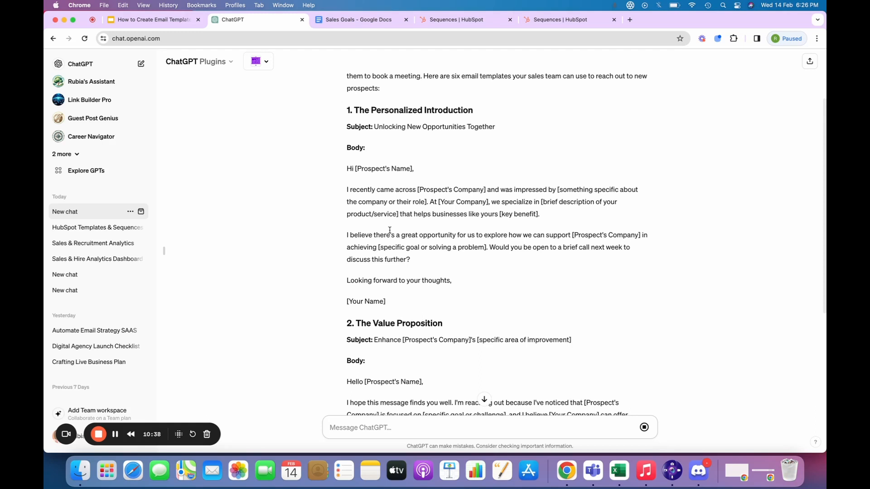
{"action": "scroll", "coordinate": [426, 299], "scroll_direction": "down", "scroll_amount": 6}
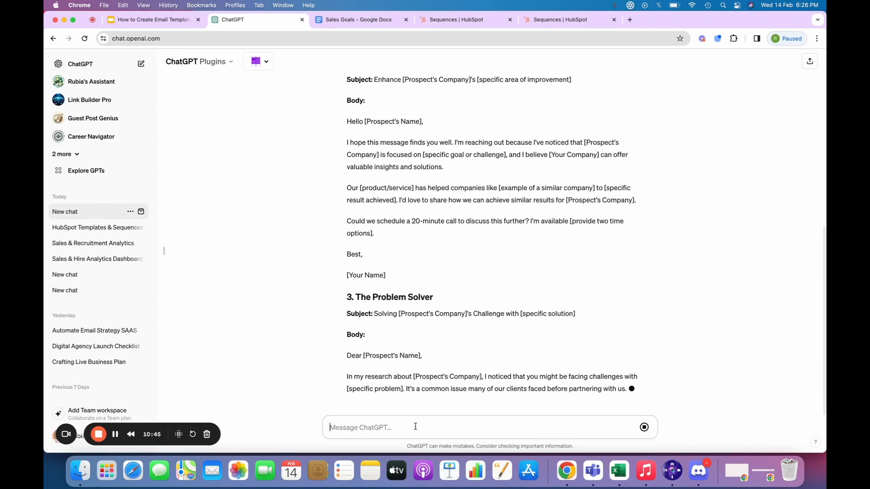
{"action": "type", "text": "In"}
{"action": "type", "text": "clyde"}
{"action": "key", "text": "BackSpace"}
{"action": "key", "text": "BackSpace"}
{"action": "key", "text": "BackSpace"}
{"action": "key", "text": "BackSpace"}
{"action": "key", "text": "BackSpace"}
{"action": "key", "text": "BackSpace"}
{"action": "key", "text": "BackSpace"}
{"action": "type", "text": "include"}
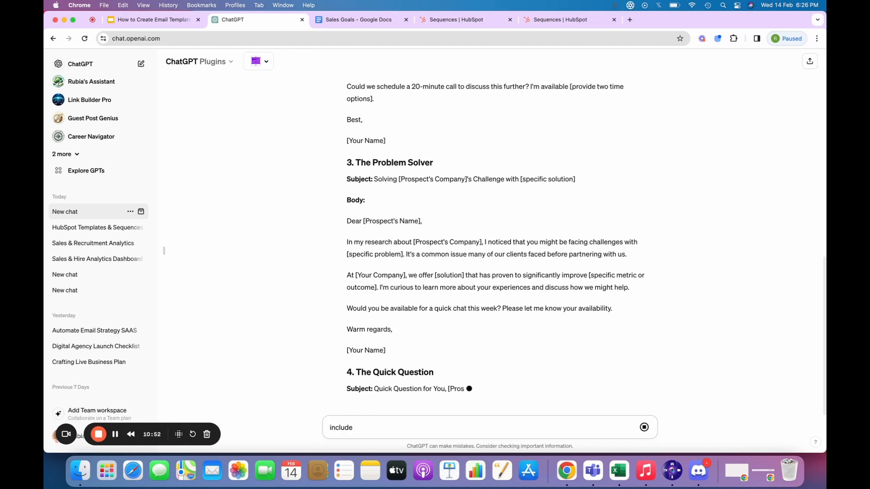
{"action": "type", "text": " my interna"}
{"action": "key", "text": "BackSpace"}
{"action": "key", "text": "BackSpace"}
{"action": "key", "text": "BackSpace"}
{"action": "key", "text": "BackSpace"}
{"action": "key", "text": "BackSpace"}
{"action": "key", "text": "BackSpace"}
{"action": "key", "text": "BackSpace"}
{"action": "key", "text": "BackSpace"}
{"action": "key", "text": "BackSpace"}
{"action": "key", "text": "BackSpace"}
{"action": "key", "text": "BackSpace"}
{"action": "key", "text": "BackSpace"}
{"action": "key", "text": "BackSpace"}
{"action": "key", "text": "BackSpace"}
{"action": "key", "text": "BackSpace"}
{"action": "key", "text": "BackSpace"}
{"action": "key", "text": "BackSpace"}
{"action": "key", "text": "BackSpace"}
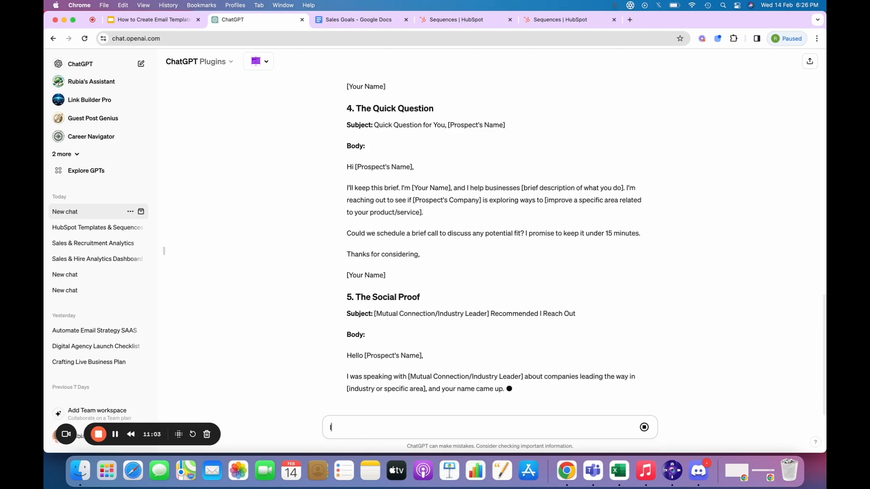
Step: Send ChatGPT the follow-up request "Include my lead magnets, ebooks, templates"
{"action": "type", "text": "Include my lead magnets, "}
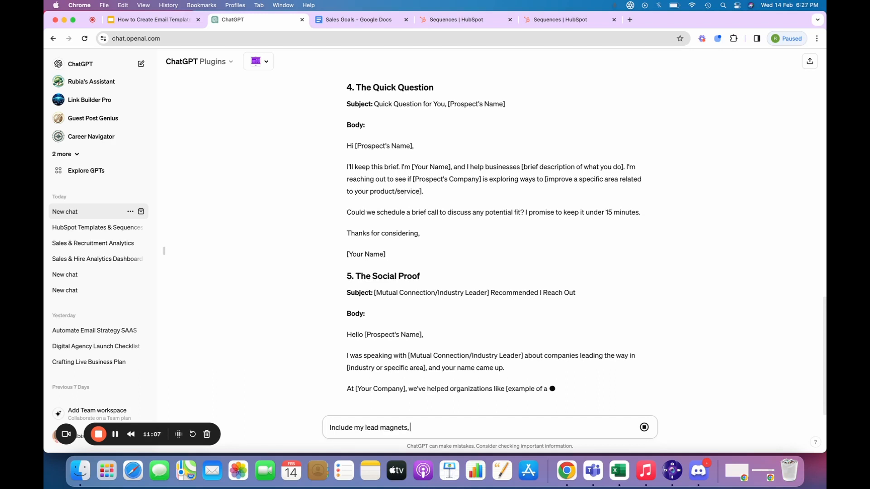
{"action": "type", "text": "ebooks,"}
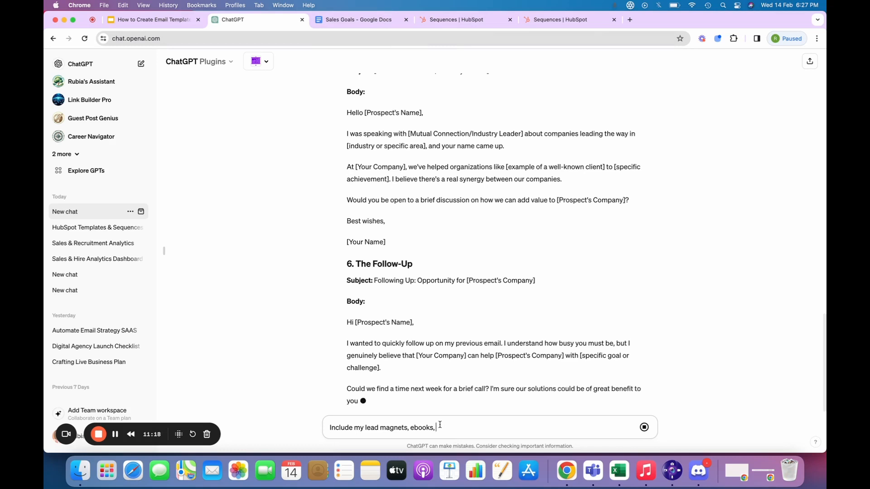
{"action": "key", "text": "shift+alt+Left"}
{"action": "key", "text": "shift+alt+Left"}
{"action": "key", "text": "shift+alt+Left"}
{"action": "key", "text": "shift+alt+Left"}
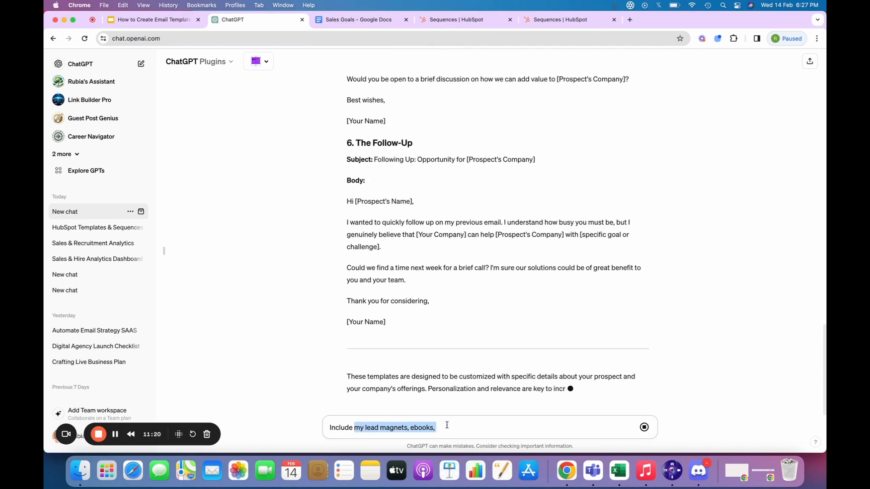
{"action": "left_click", "coordinate": [441, 428]}
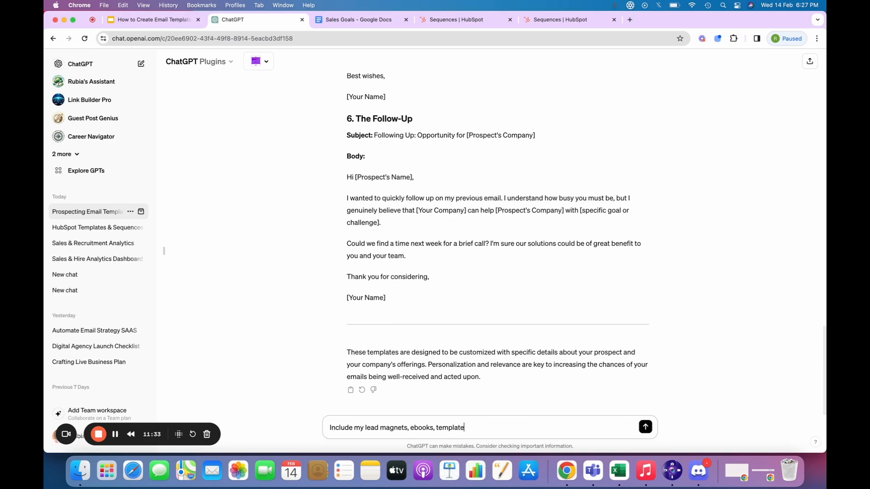
{"action": "type", "text": "s"}
{"action": "key", "text": "Return"}
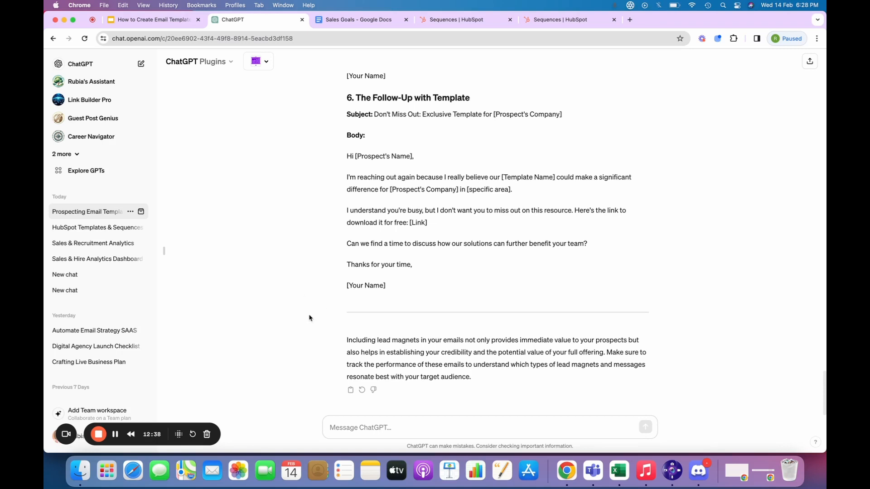
Step: Copy the body of ChatGPT's first lead-magnet email, from "I've been following" through the sign-off
{"action": "scroll", "coordinate": [456, 295], "scroll_direction": "up", "scroll_amount": 20}
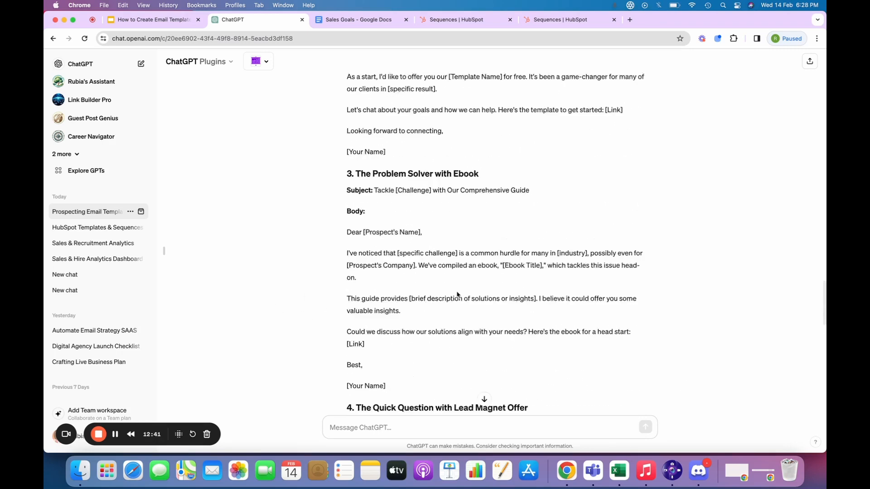
{"action": "scroll", "coordinate": [457, 295], "scroll_direction": "up", "scroll_amount": 10}
{"action": "scroll", "coordinate": [408, 204], "scroll_direction": "down", "scroll_amount": 8}
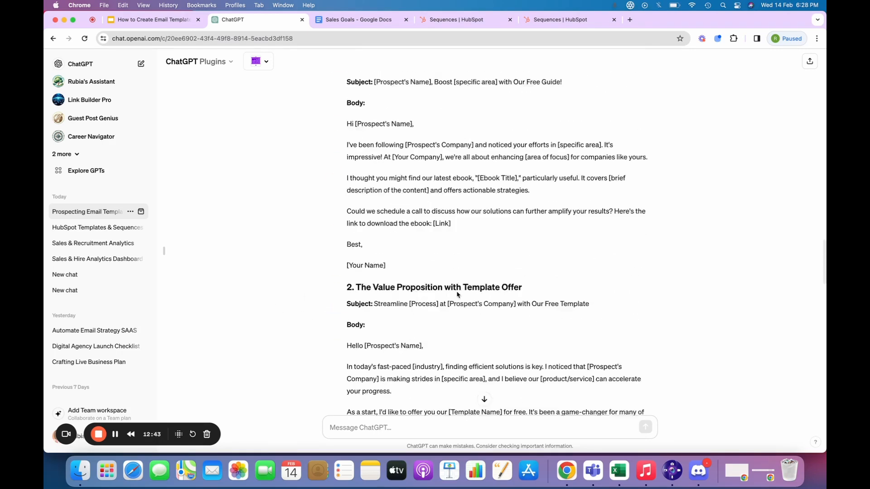
{"action": "scroll", "coordinate": [348, 133], "scroll_direction": "up", "scroll_amount": 1}
{"action": "left_click_drag", "start_coordinate": [348, 144], "coordinate": [409, 304]}
Step: Switch to the HubSpot Prospecting - Email Heavy sequence and open its Email #1 template for editing
{"action": "left_click", "coordinate": [380, 19]}
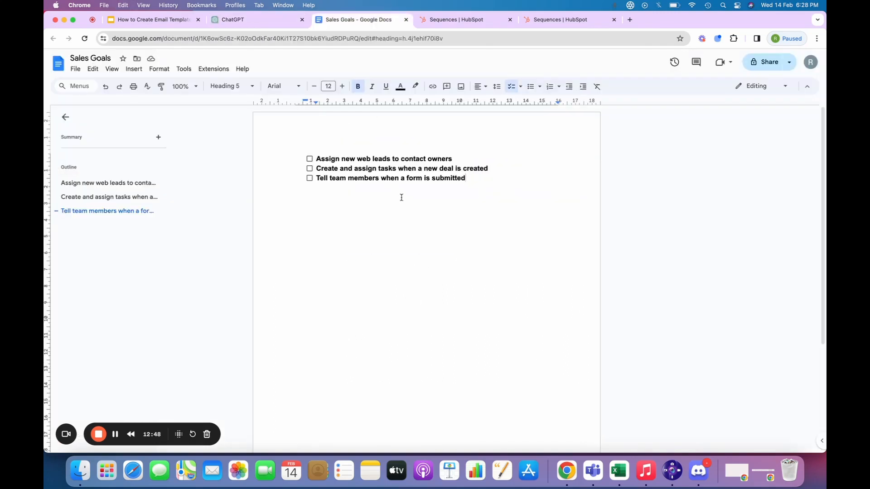
{"action": "left_click", "coordinate": [481, 21]}
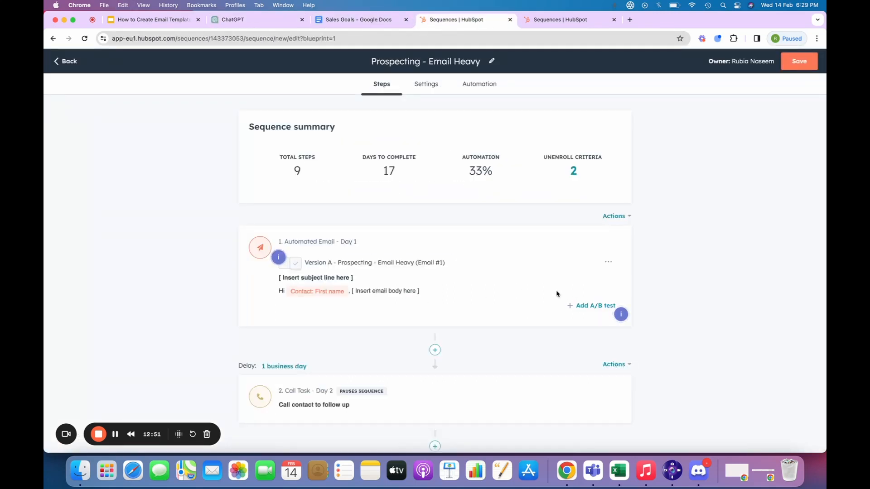
{"action": "left_click", "coordinate": [608, 265]}
{"action": "left_click", "coordinate": [613, 285]}
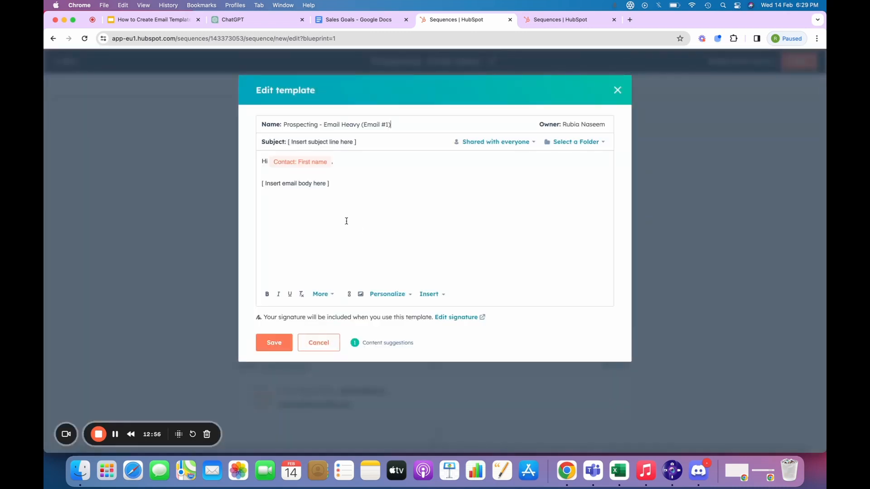
Step: Replace the template's body placeholder with the copied email text and add a blank line after its first paragraph
{"action": "mouse_move", "coordinate": [265, 184]}
{"action": "left_mouse_down"}
{"action": "mouse_move", "coordinate": [330, 184]}
{"action": "mouse_move", "coordinate": [249, 185]}
{"action": "left_mouse_up"}
{"action": "key", "text": "super+x"}
{"action": "key", "text": "super+v"}
{"action": "key", "text": "BackSpace"}
{"action": "key", "text": "BackSpace"}
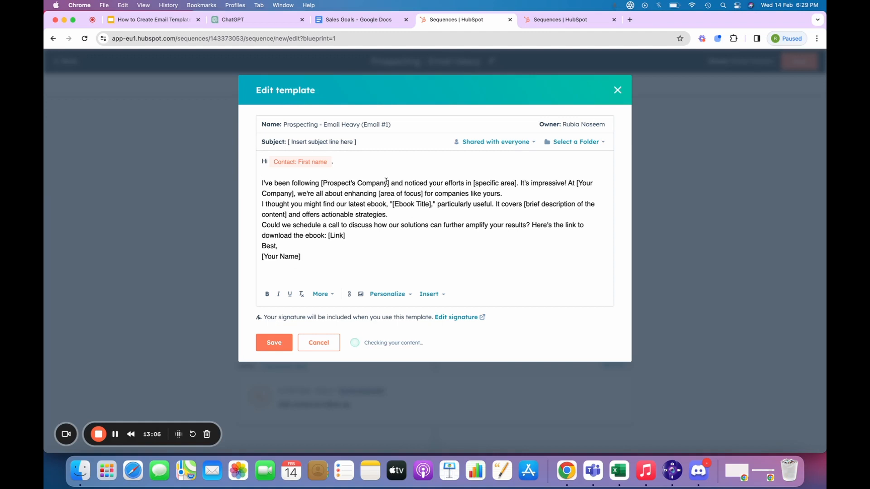
{"action": "key", "text": "Return"}
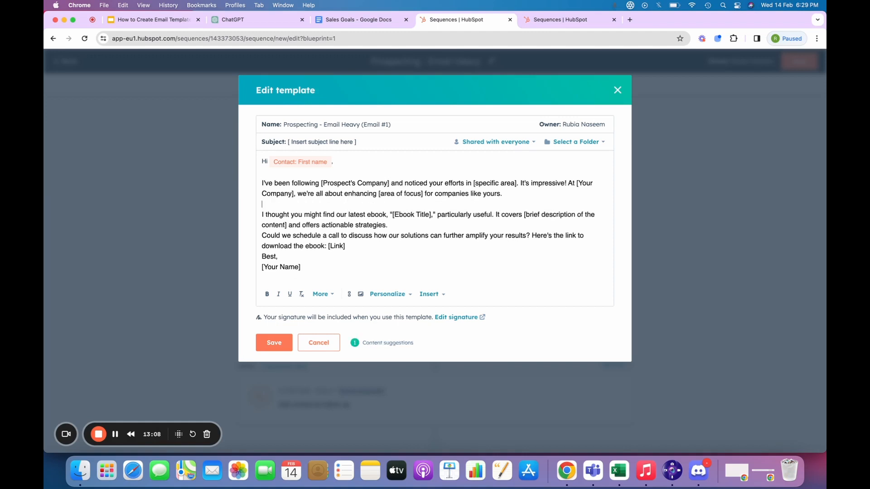
Step: Delete the [Prospect's Company] placeholder text and insert the Company name personalization token of type Company
{"action": "left_click_drag", "start_coordinate": [387, 183], "coordinate": [321, 183]}
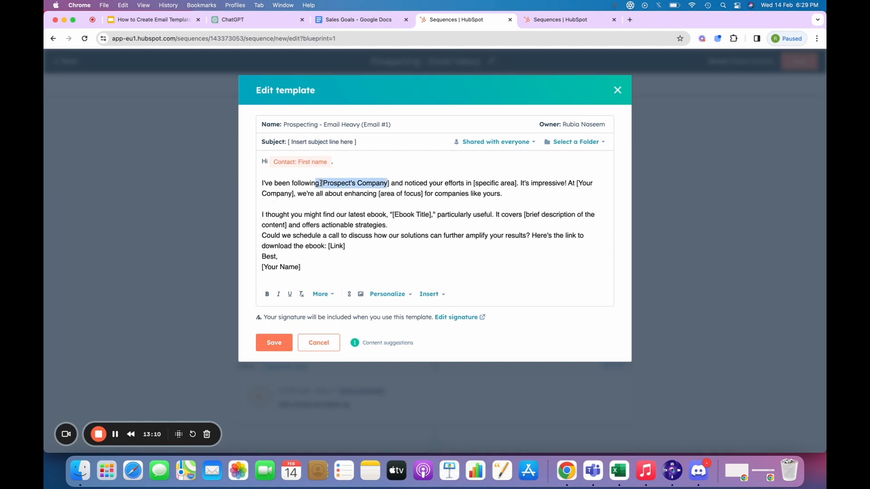
{"action": "key", "text": "BackSpace"}
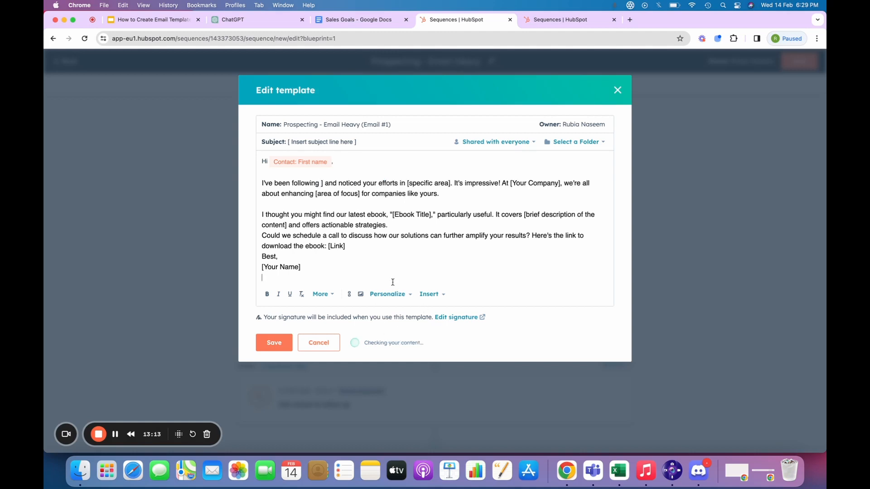
{"action": "left_click", "coordinate": [397, 294]}
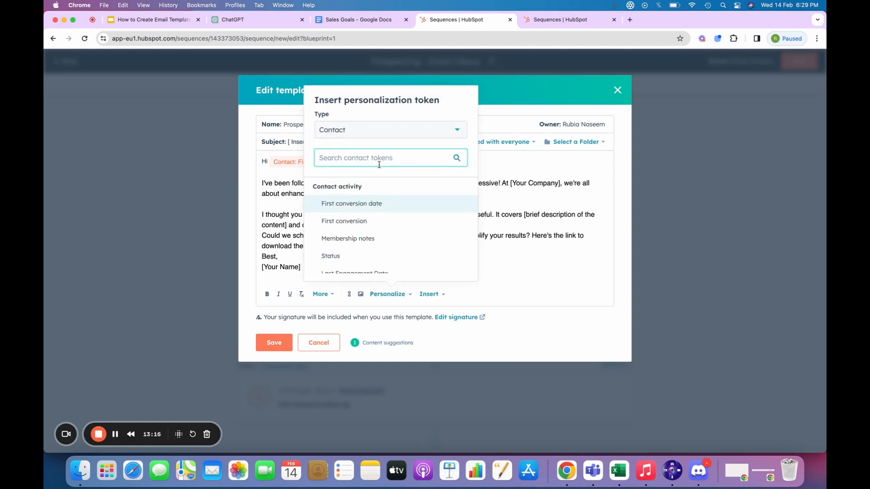
{"action": "left_click", "coordinate": [396, 130]}
{"action": "left_click", "coordinate": [371, 171]}
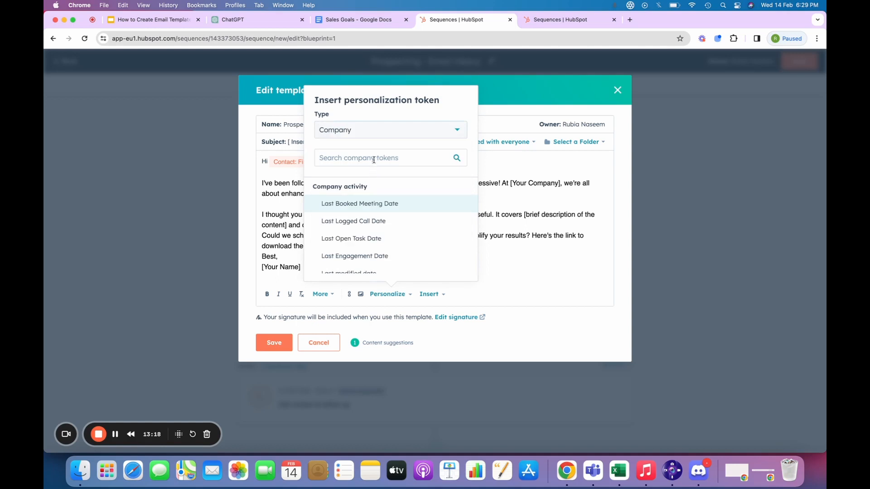
{"action": "left_click", "coordinate": [375, 159]}
{"action": "type", "text": "c"}
{"action": "key", "text": "BackSpace"}
{"action": "type", "text": "name"}
{"action": "left_click", "coordinate": [383, 204]}
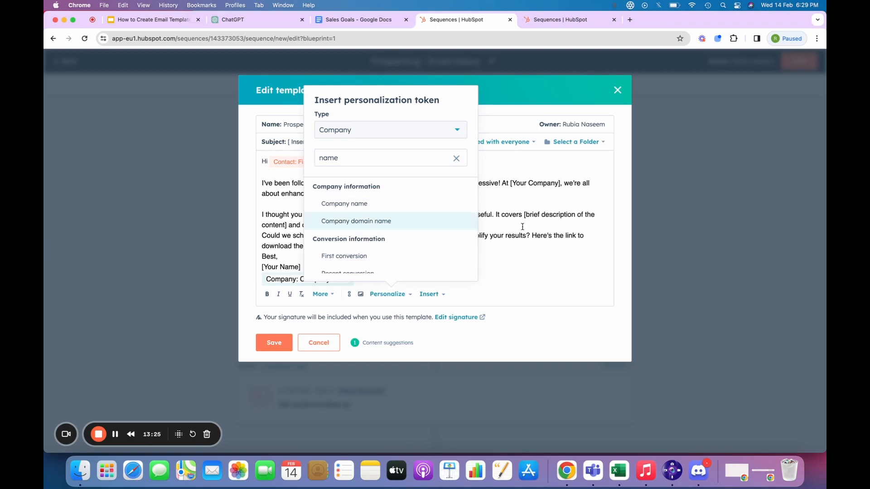
Step: Move the Company name token into the opening sentence after "I've been following", in place of the leftover bracket
{"action": "left_click_drag", "start_coordinate": [258, 277], "coordinate": [264, 278]}
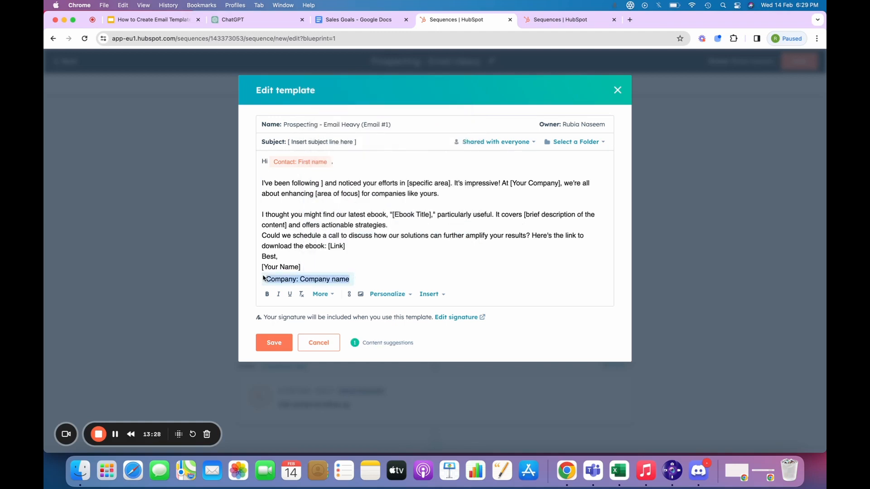
{"action": "key", "text": "BackSpace"}
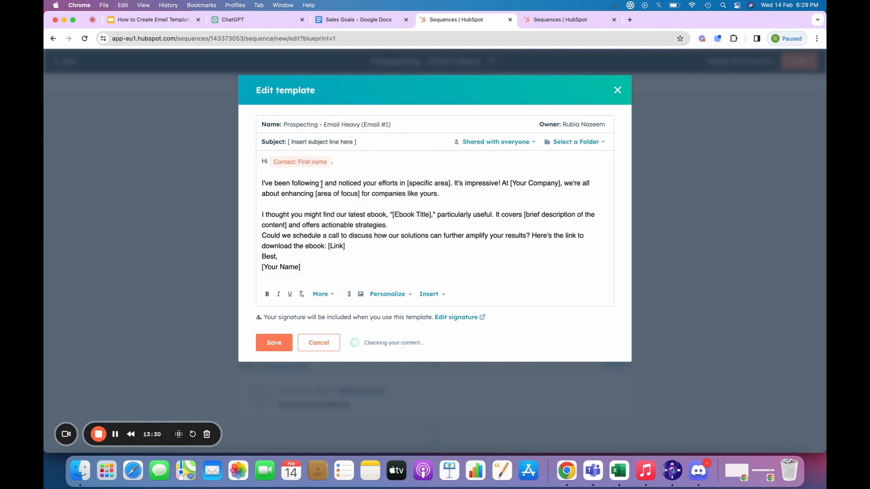
{"action": "left_click", "coordinate": [322, 183]}
{"action": "key", "text": "super+v"}
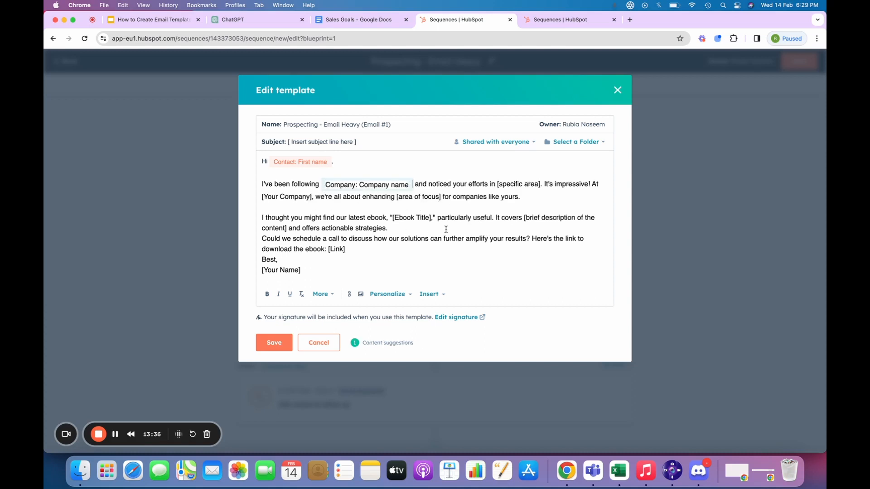
Step: Add a blank line before "Could we schedule a call" and split "Here's the link to download the ebook" into its own paragraph
{"action": "key", "text": "Return"}
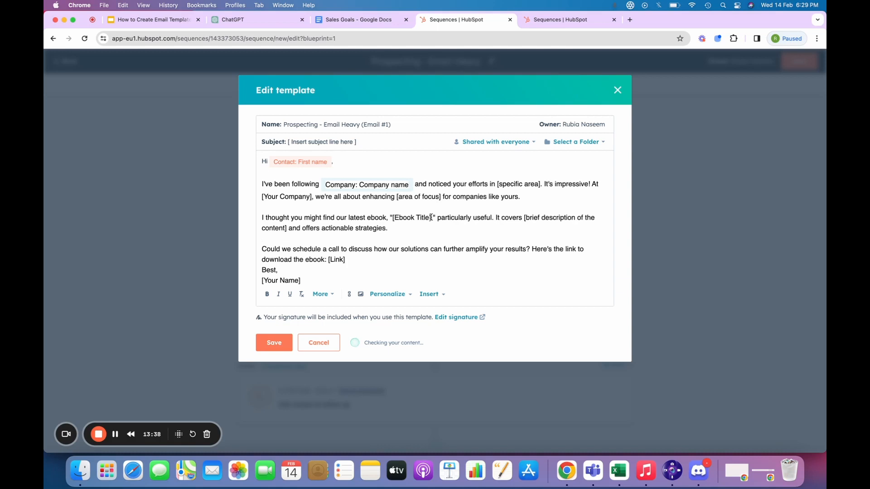
{"action": "left_click_drag", "start_coordinate": [431, 218], "coordinate": [385, 219]}
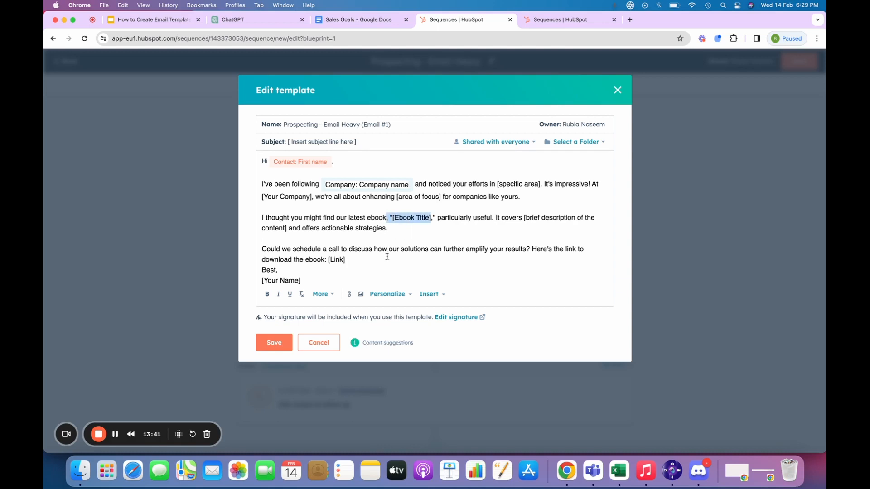
{"action": "left_click_drag", "start_coordinate": [524, 218], "coordinate": [572, 231]}
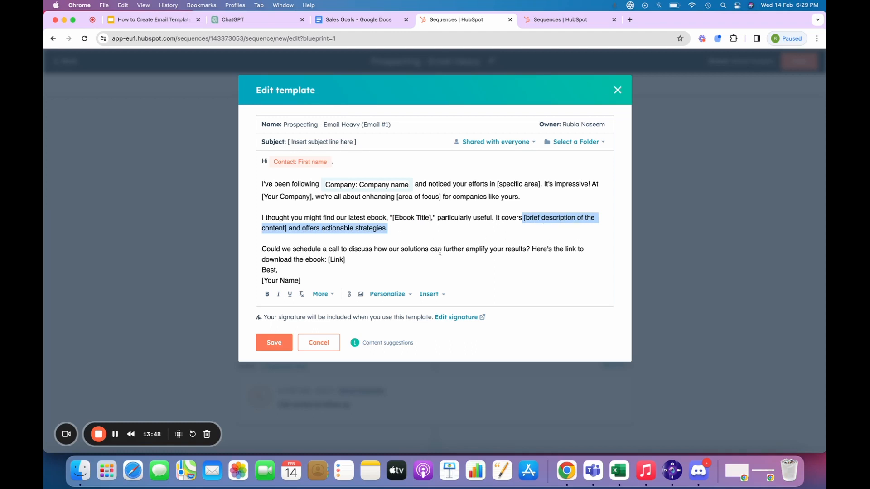
{"action": "left_click", "coordinate": [531, 249]}
{"action": "key", "text": "Return"}
{"action": "key", "text": "Return"}
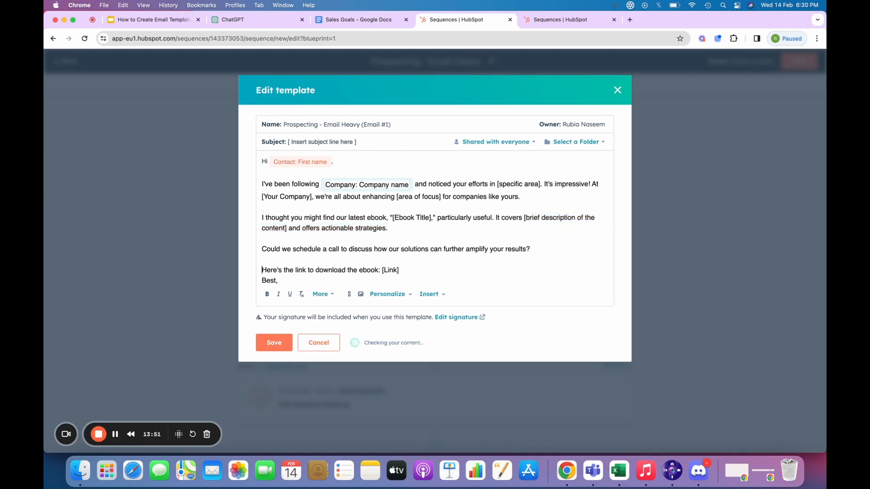
Step: Add a blank line before the "Best," sign-off, review the email body and save the Email #1 template
{"action": "scroll", "coordinate": [445, 263], "scroll_direction": "down", "scroll_amount": 1}
{"action": "left_click", "coordinate": [423, 250]}
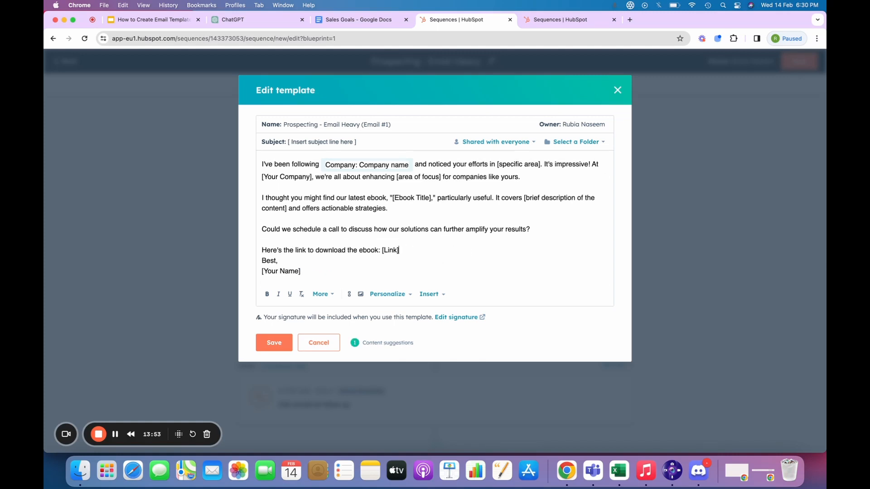
{"action": "key", "text": "Return"}
{"action": "scroll", "coordinate": [360, 274], "scroll_direction": "up", "scroll_amount": 1}
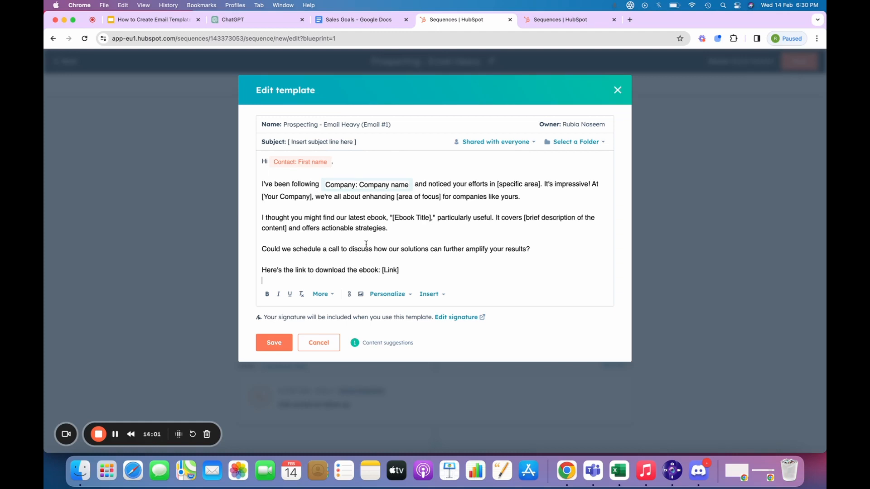
{"action": "scroll", "coordinate": [358, 254], "scroll_direction": "down", "scroll_amount": 2}
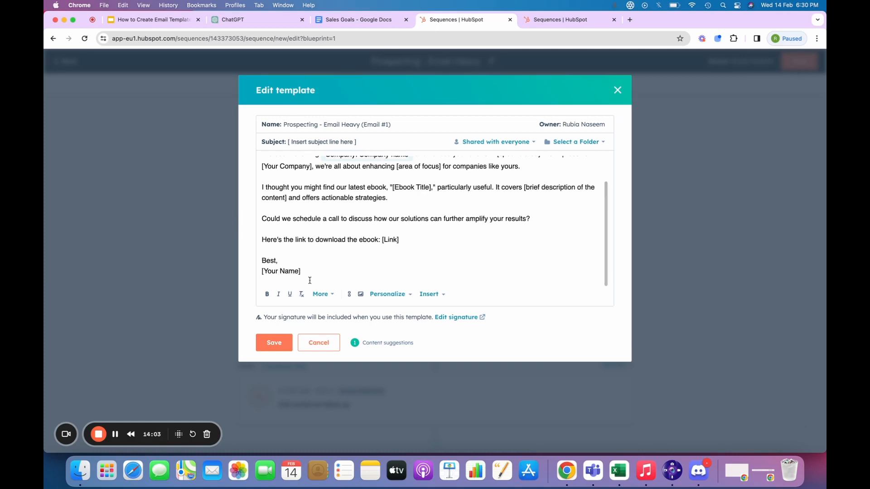
{"action": "left_click", "coordinate": [283, 344]}
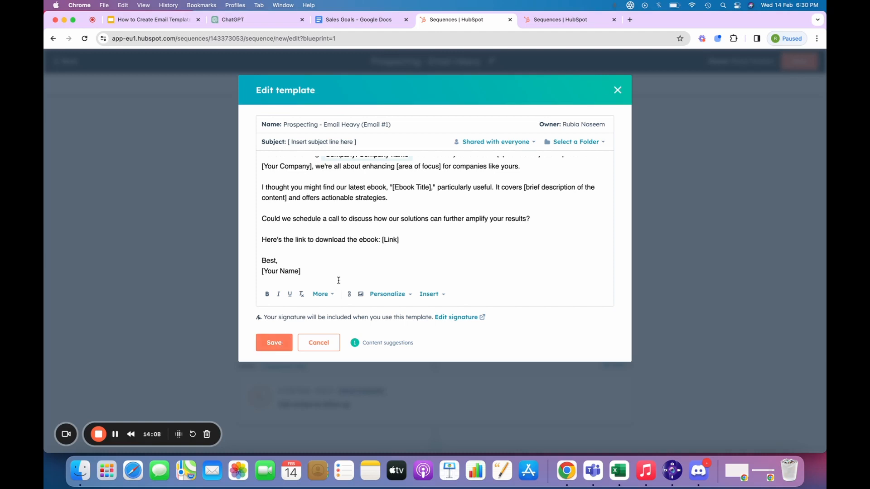
{"action": "scroll", "coordinate": [339, 280], "scroll_direction": "up", "scroll_amount": 2}
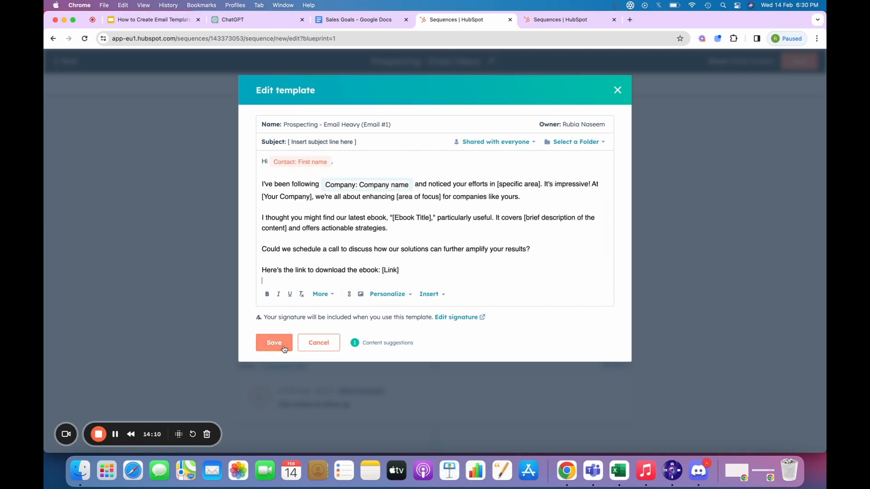
{"action": "left_click", "coordinate": [325, 279]}
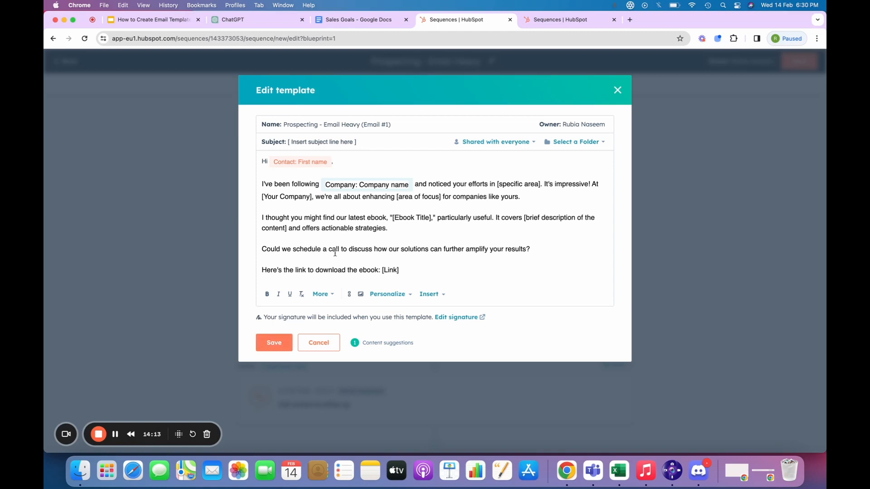
{"action": "left_click", "coordinate": [274, 343]}
Step: Edit the "Call contact to follow up" task in the sequence, set its priority to Medium and save it
{"action": "scroll", "coordinate": [408, 294], "scroll_direction": "down", "scroll_amount": 7}
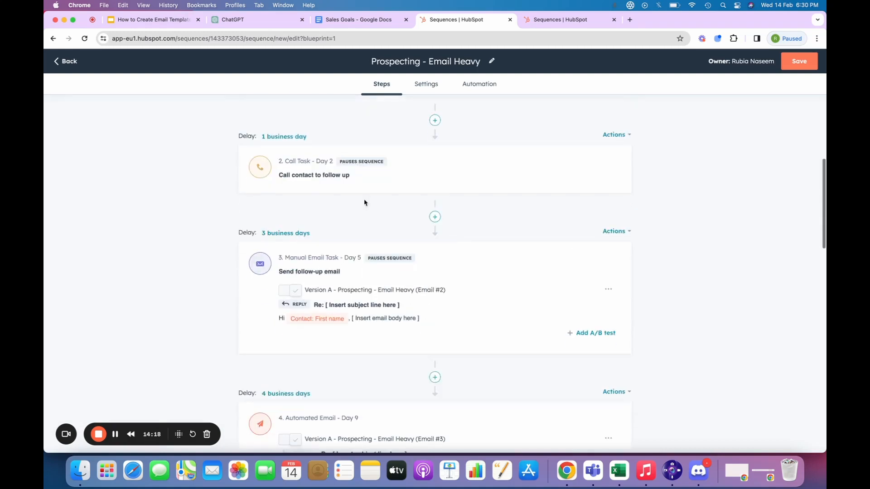
{"action": "scroll", "coordinate": [513, 214], "scroll_direction": "up", "scroll_amount": 3}
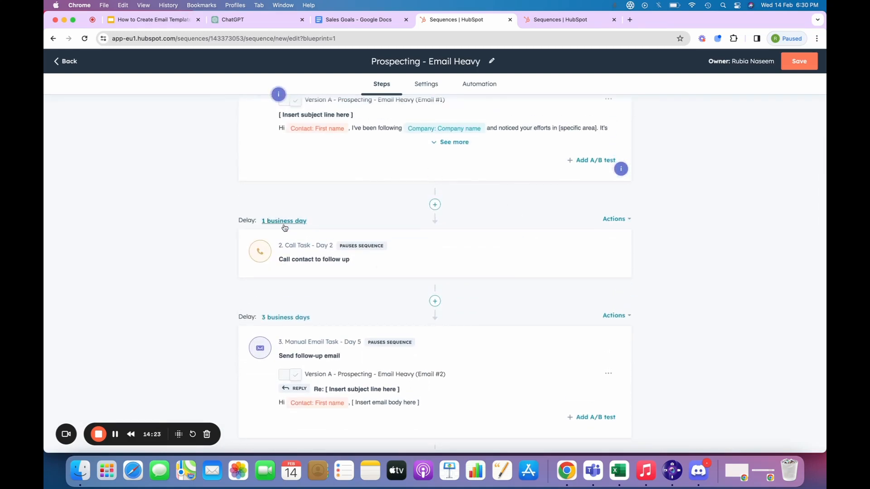
{"action": "left_click", "coordinate": [626, 220]}
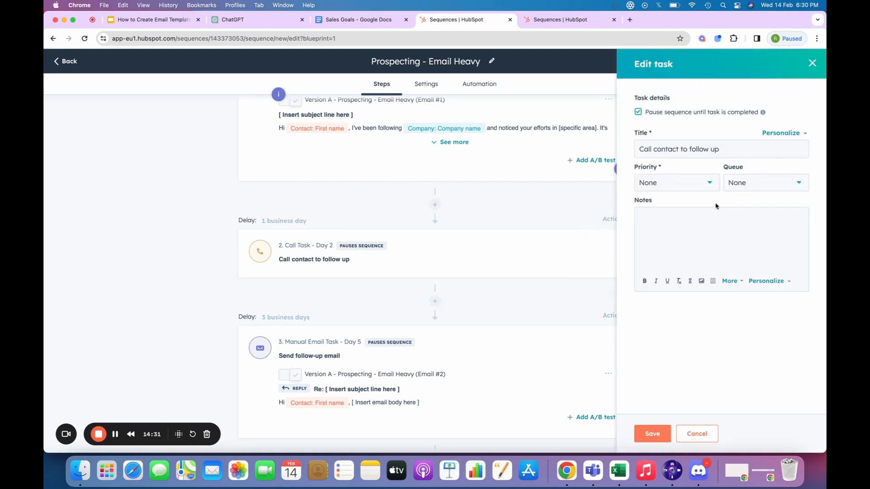
{"action": "left_click", "coordinate": [688, 149]}
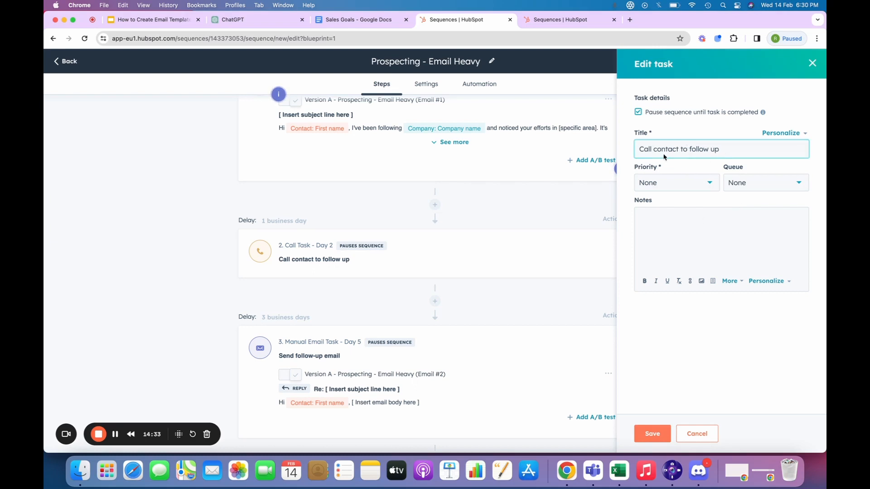
{"action": "left_click_drag", "start_coordinate": [727, 148], "coordinate": [610, 158]}
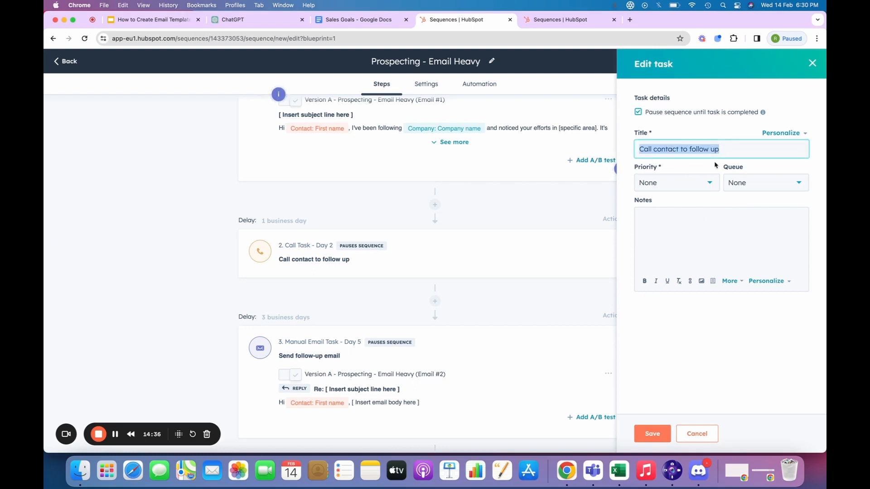
{"action": "left_click", "coordinate": [695, 184]}
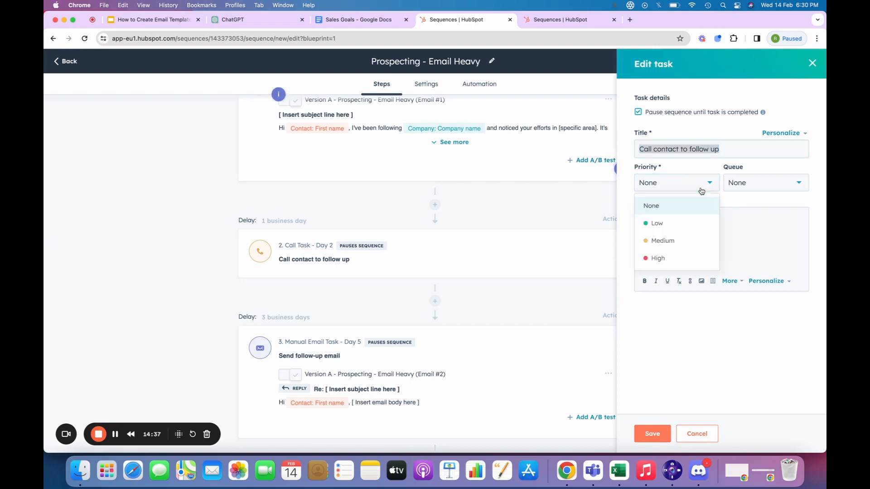
{"action": "left_click", "coordinate": [680, 245]}
{"action": "left_click", "coordinate": [755, 187]}
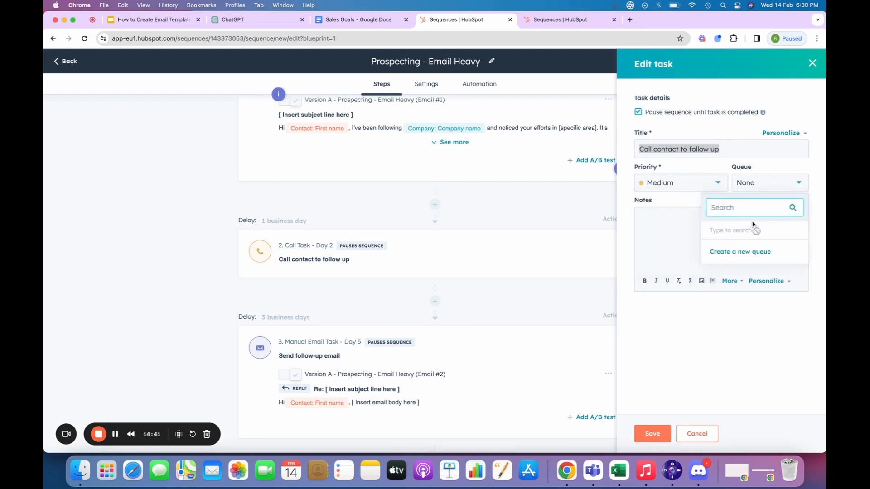
{"action": "left_click", "coordinate": [661, 231]}
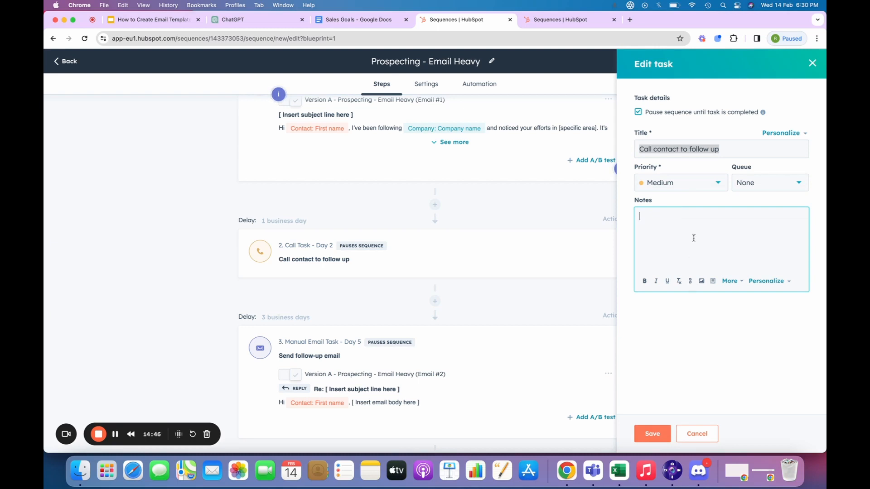
{"action": "left_click", "coordinate": [663, 436]}
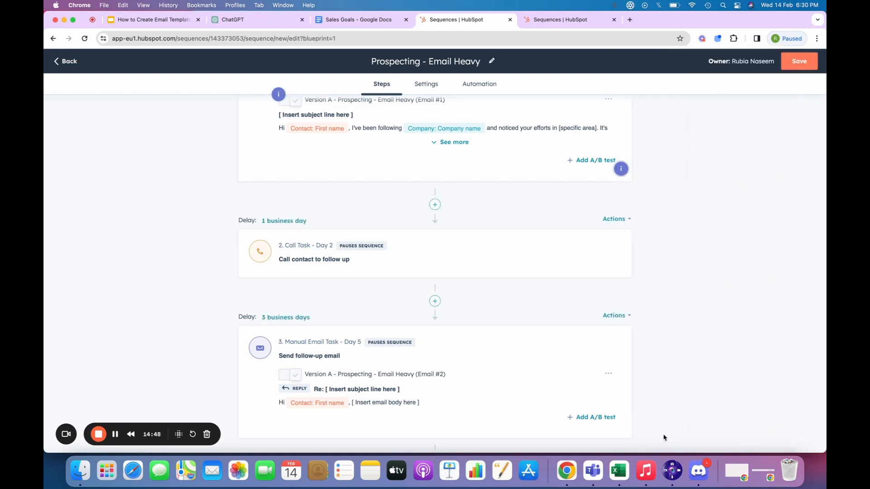
Step: Set the delay before the "Call contact to follow up" task to 0 business days and save it
{"action": "left_click", "coordinate": [291, 222]}
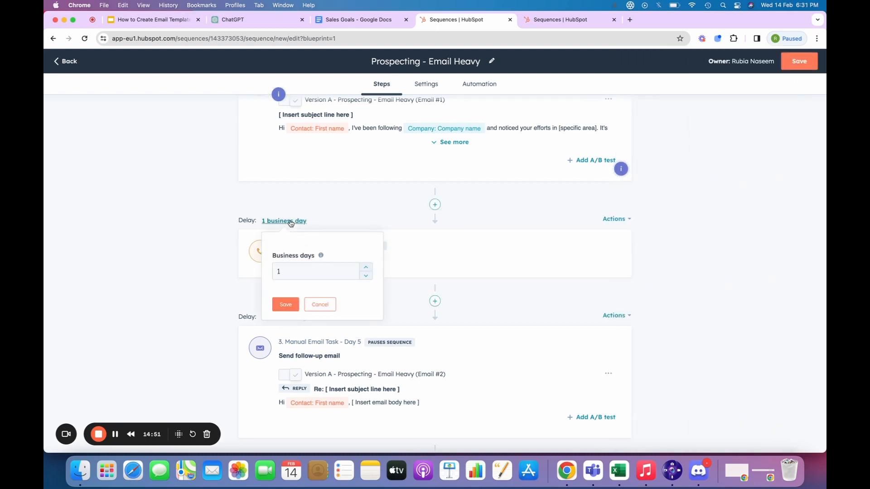
{"action": "left_click", "coordinate": [366, 275]}
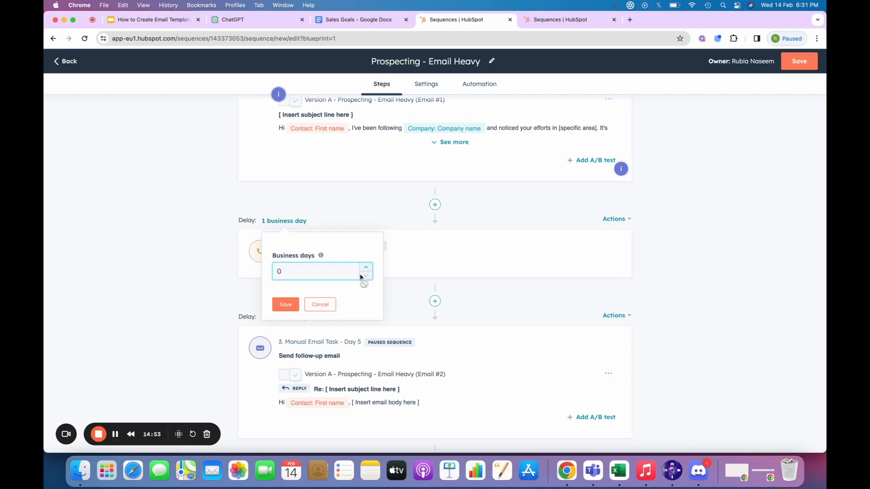
{"action": "left_click", "coordinate": [285, 305]}
{"action": "scroll", "coordinate": [326, 297], "scroll_direction": "down", "scroll_amount": 3}
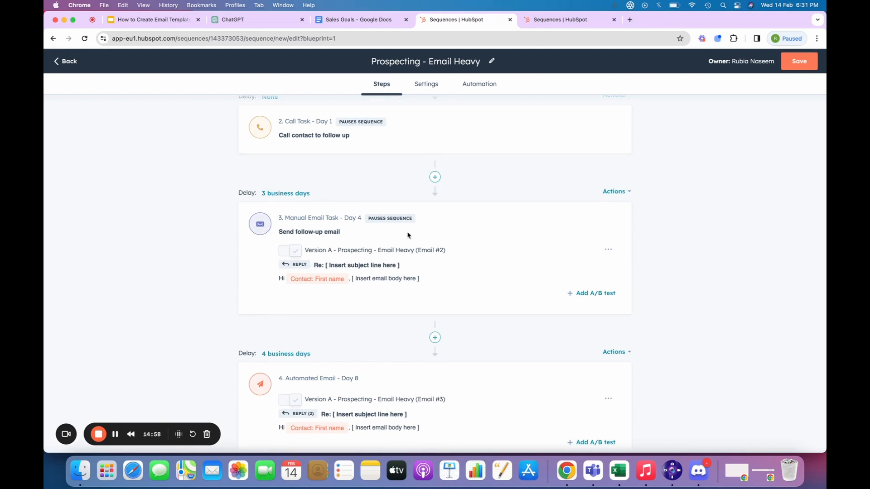
Step: Switch to the ChatGPT conversation and review the Value Proposition with Template Offer and Problem Solver with Ebook emails
{"action": "left_click", "coordinate": [325, 19]}
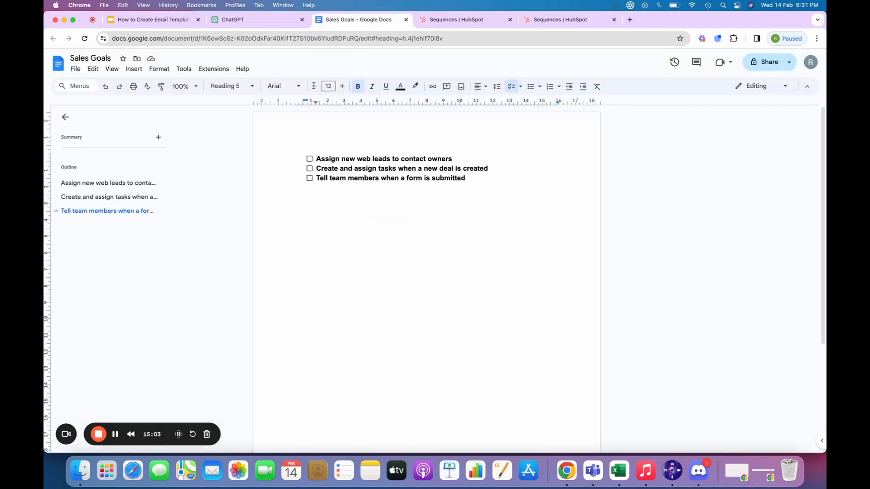
{"action": "left_click", "coordinate": [250, 22]}
{"action": "scroll", "coordinate": [470, 297], "scroll_direction": "down", "scroll_amount": 5}
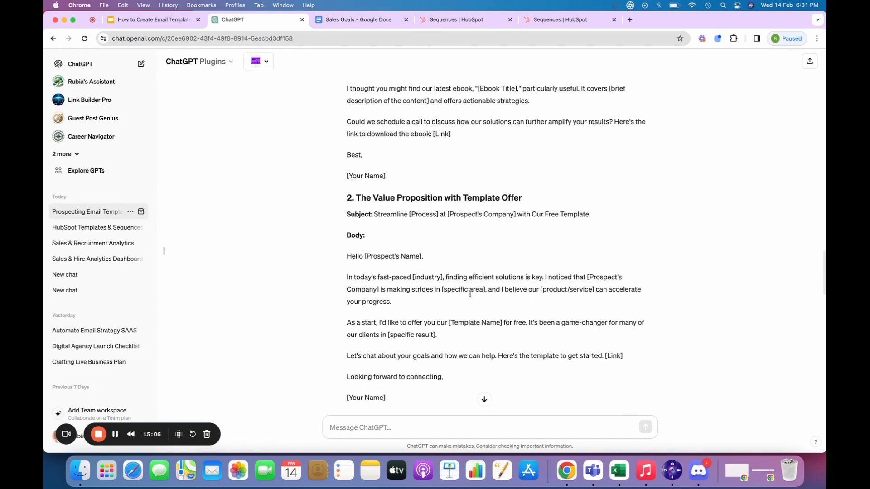
{"action": "left_click_drag", "start_coordinate": [366, 145], "coordinate": [535, 148]}
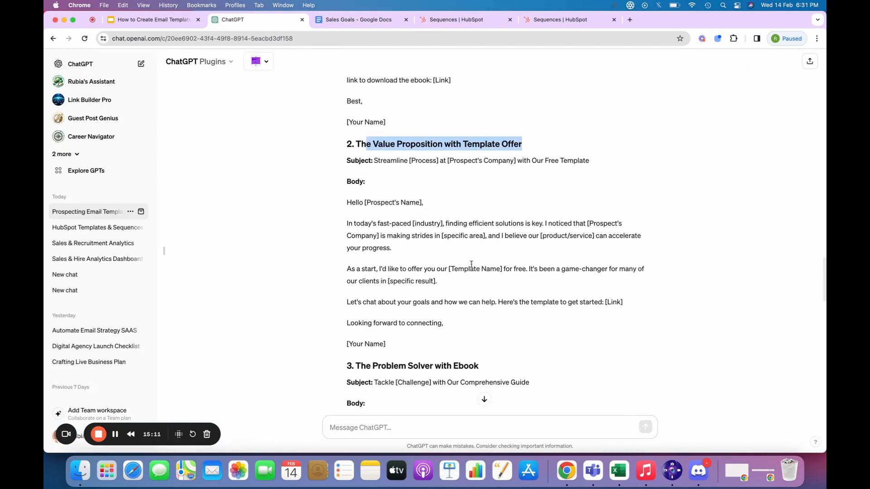
{"action": "scroll", "coordinate": [471, 264], "scroll_direction": "down", "scroll_amount": 1}
{"action": "scroll", "coordinate": [486, 211], "scroll_direction": "up", "scroll_amount": 6}
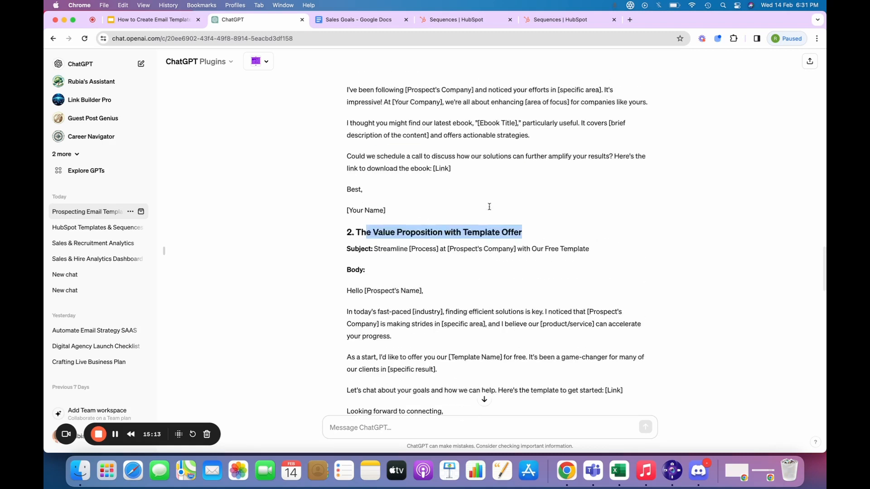
{"action": "scroll", "coordinate": [480, 210], "scroll_direction": "down", "scroll_amount": 7}
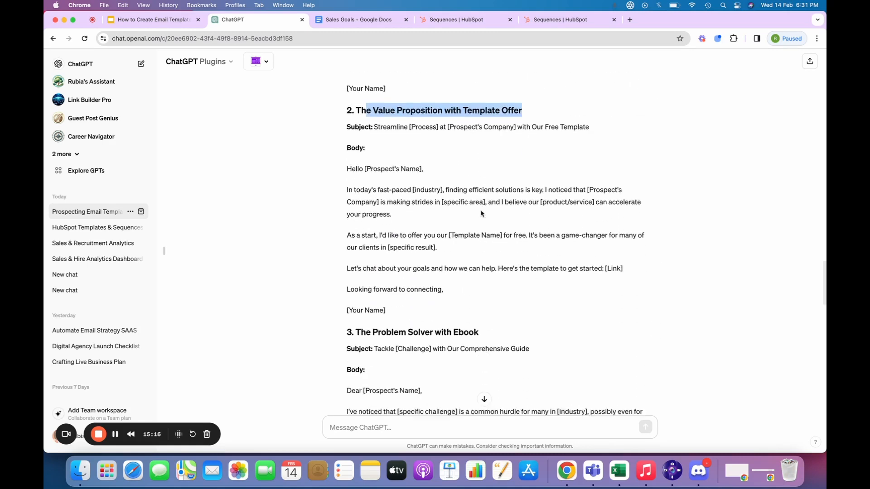
{"action": "scroll", "coordinate": [476, 235], "scroll_direction": "down", "scroll_amount": 1}
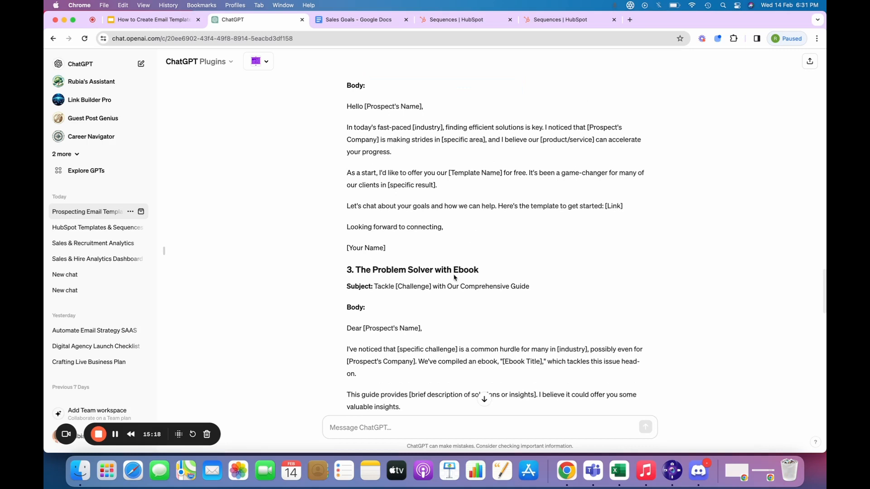
{"action": "scroll", "coordinate": [455, 278], "scroll_direction": "down", "scroll_amount": 4}
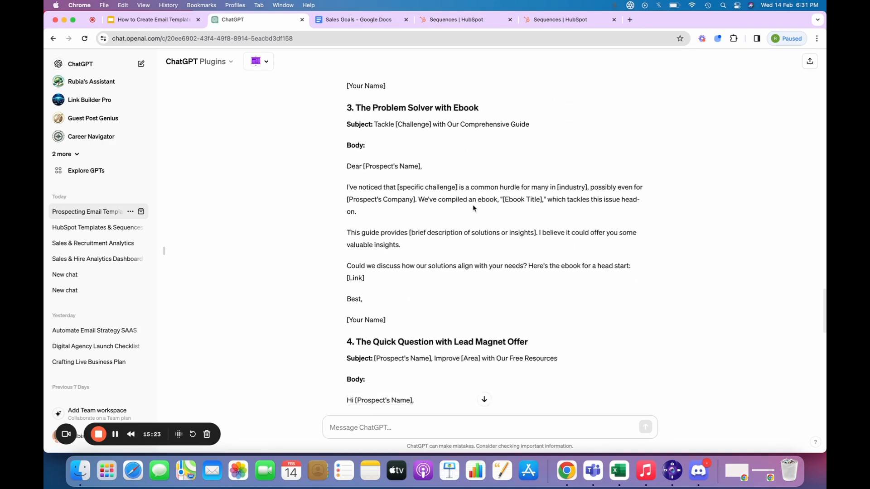
Step: Review the remaining ChatGPT emails: Quick Question with Lead Magnet Offer, Social Proof with Ebook and Follow-Up with Template
{"action": "scroll", "coordinate": [473, 207], "scroll_direction": "down", "scroll_amount": 4}
{"action": "left_click_drag", "start_coordinate": [458, 212], "coordinate": [547, 213]}
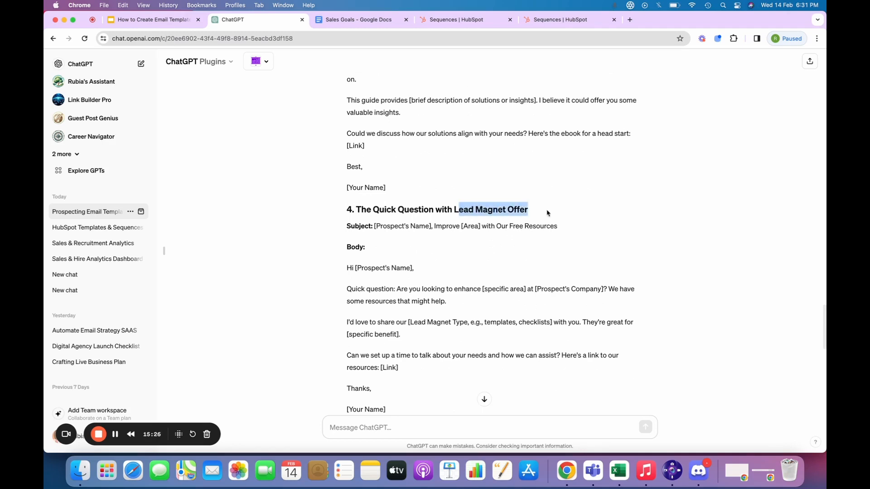
{"action": "scroll", "coordinate": [498, 245], "scroll_direction": "down", "scroll_amount": 8}
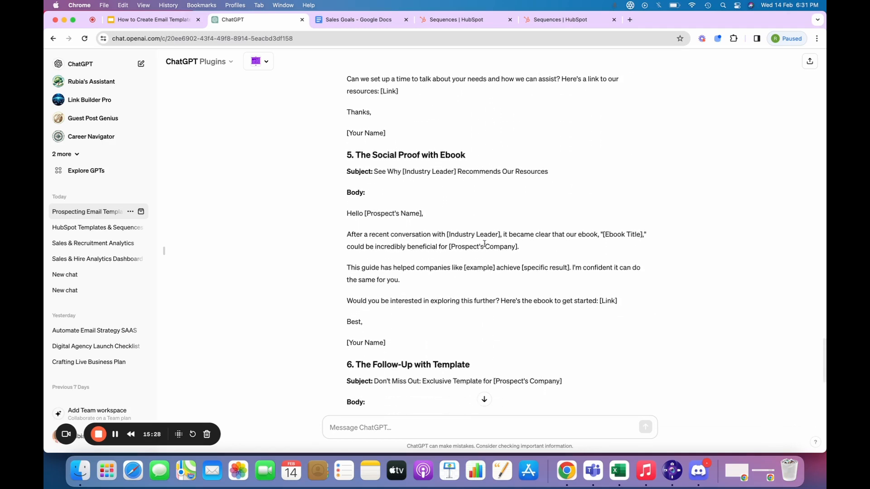
{"action": "left_click_drag", "start_coordinate": [467, 156], "coordinate": [356, 155]}
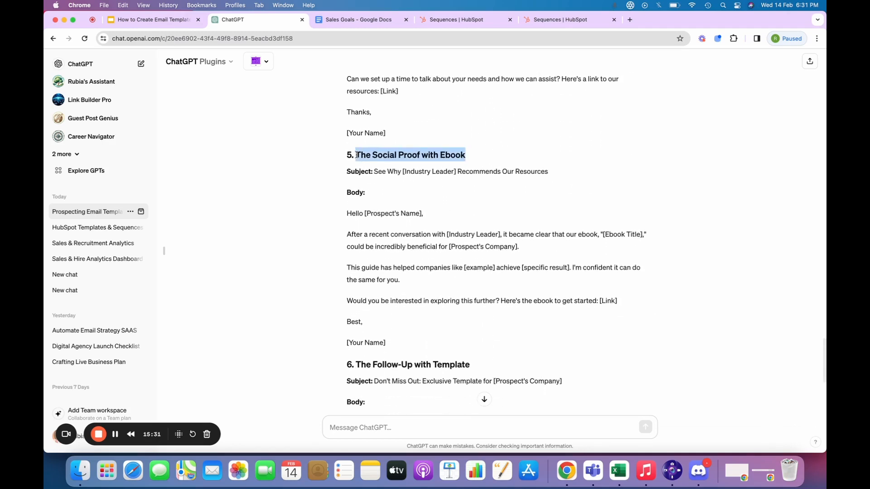
{"action": "scroll", "coordinate": [420, 208], "scroll_direction": "down", "scroll_amount": 1}
{"action": "scroll", "coordinate": [421, 207], "scroll_direction": "up", "scroll_amount": 5}
{"action": "left_click", "coordinate": [420, 207]}
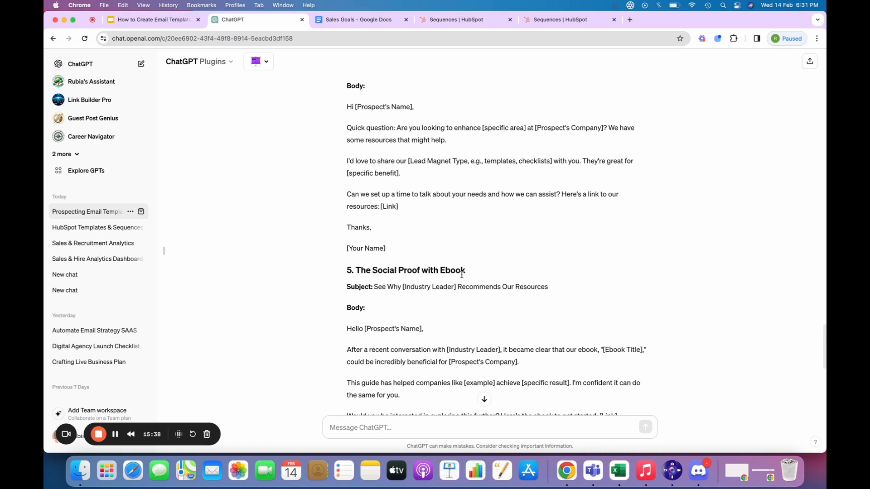
{"action": "left_click_drag", "start_coordinate": [463, 272], "coordinate": [429, 271]}
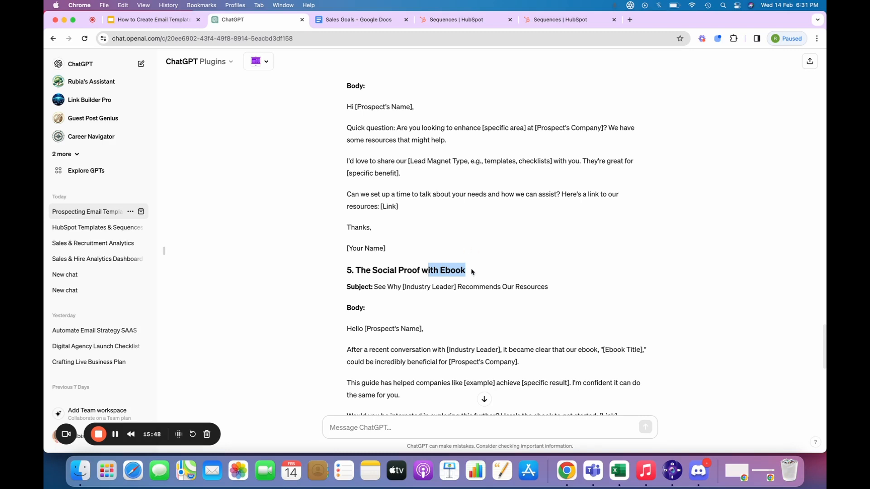
{"action": "scroll", "coordinate": [471, 272], "scroll_direction": "down", "scroll_amount": 10}
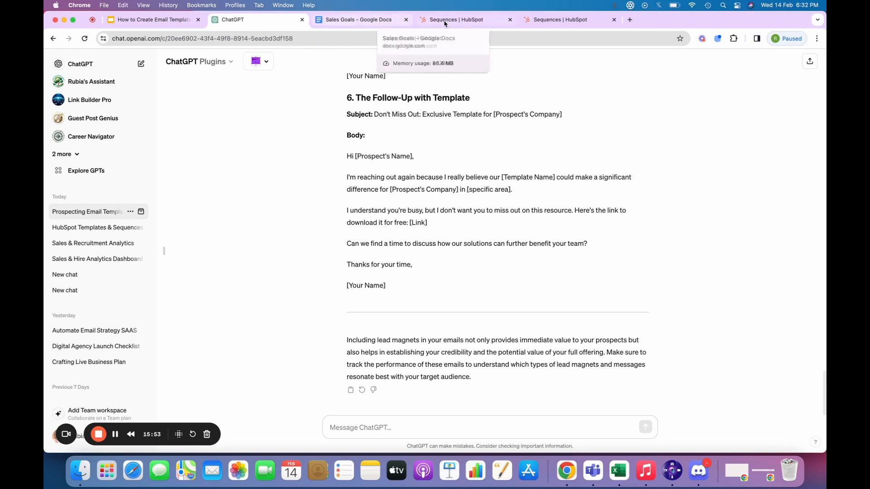
Step: Return to HubSpot and save the Prospecting - Email Heavy sequence with visibility set to Everyone
{"action": "left_click", "coordinate": [458, 20]}
{"action": "scroll", "coordinate": [484, 305], "scroll_direction": "up", "scroll_amount": 15}
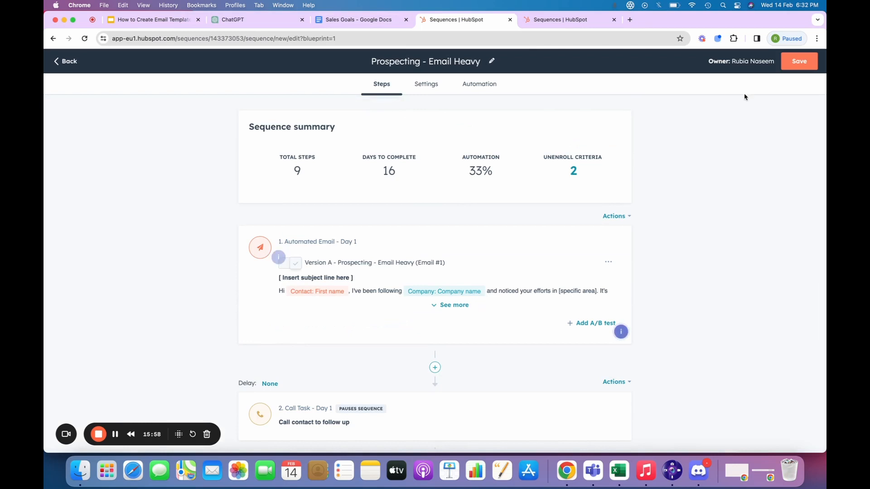
{"action": "left_click", "coordinate": [798, 61]}
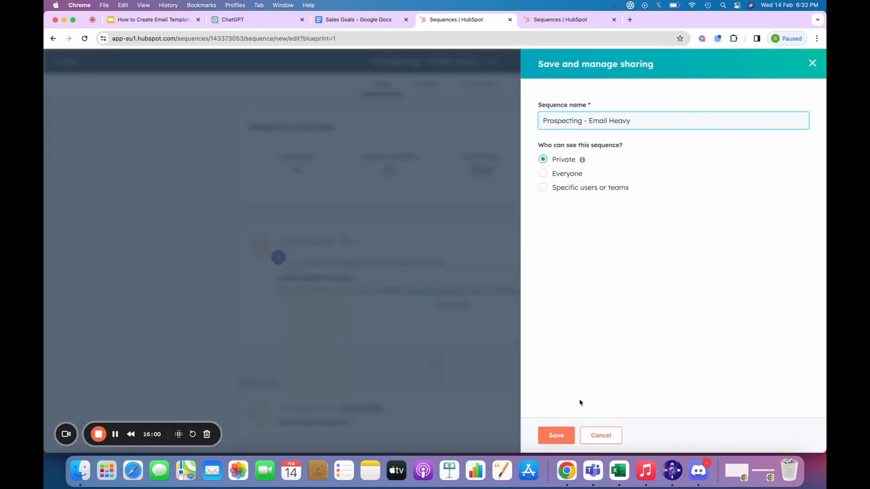
{"action": "left_click", "coordinate": [570, 174]}
{"action": "left_click", "coordinate": [564, 433]}
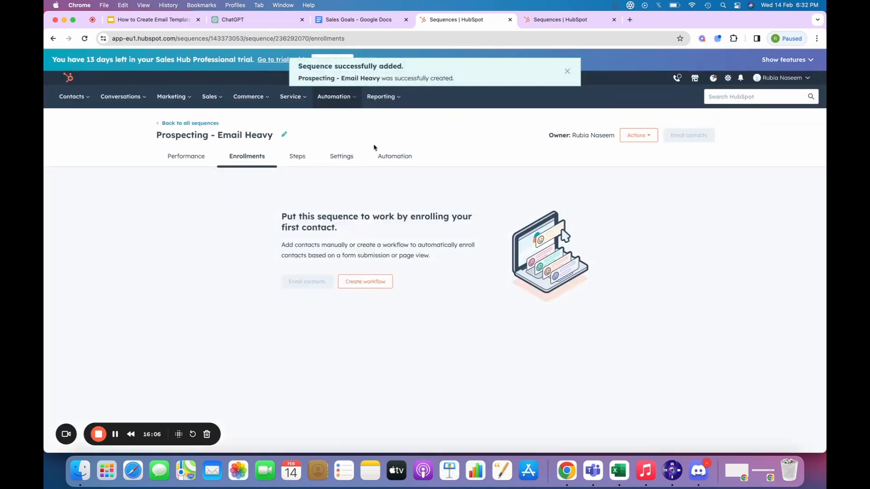
Step: Review the saved sequence's send settings, unenrollment automation, enrollments, steps and available actions
{"action": "left_click", "coordinate": [354, 157]}
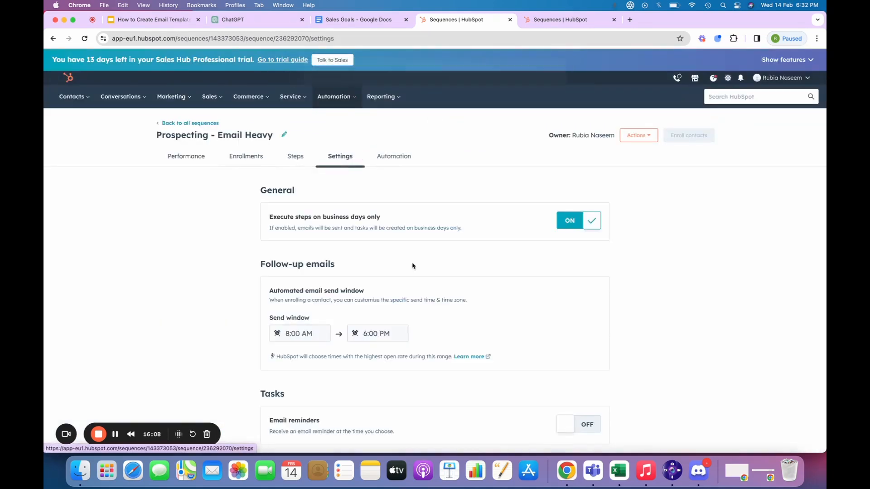
{"action": "scroll", "coordinate": [363, 186], "scroll_direction": "down", "scroll_amount": 2}
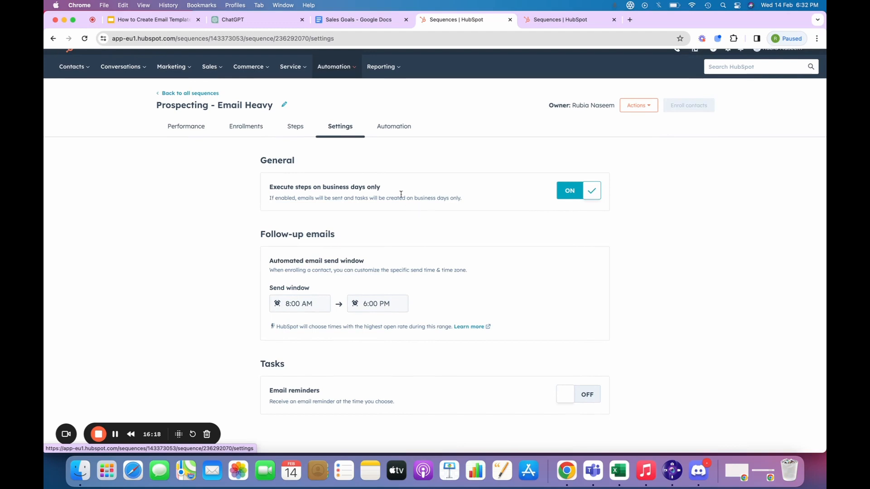
{"action": "left_click", "coordinate": [408, 131]}
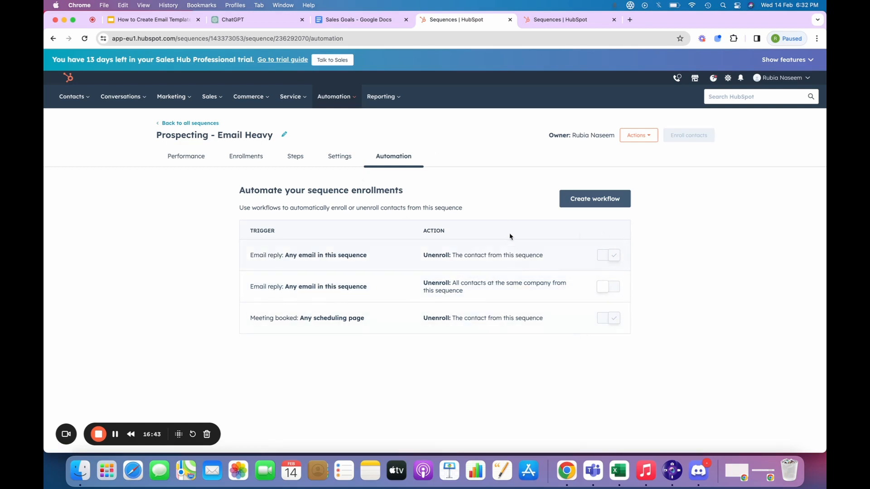
{"action": "left_click", "coordinate": [291, 161]}
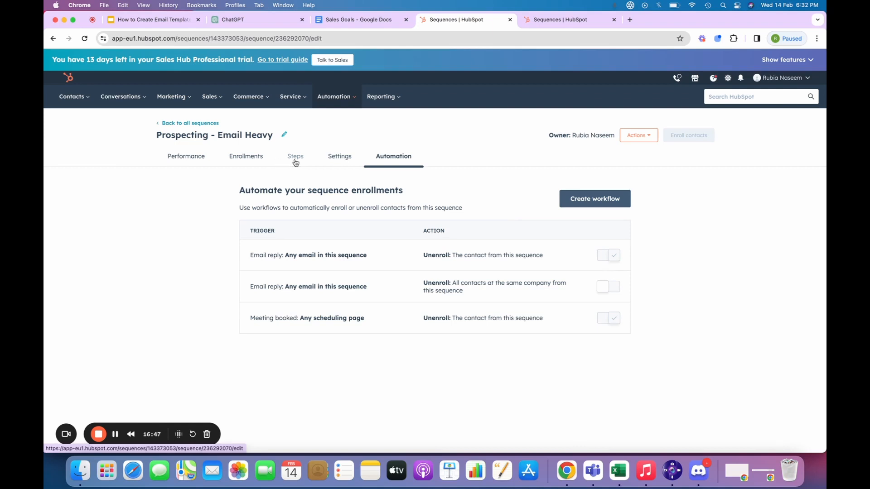
{"action": "left_click", "coordinate": [247, 162]}
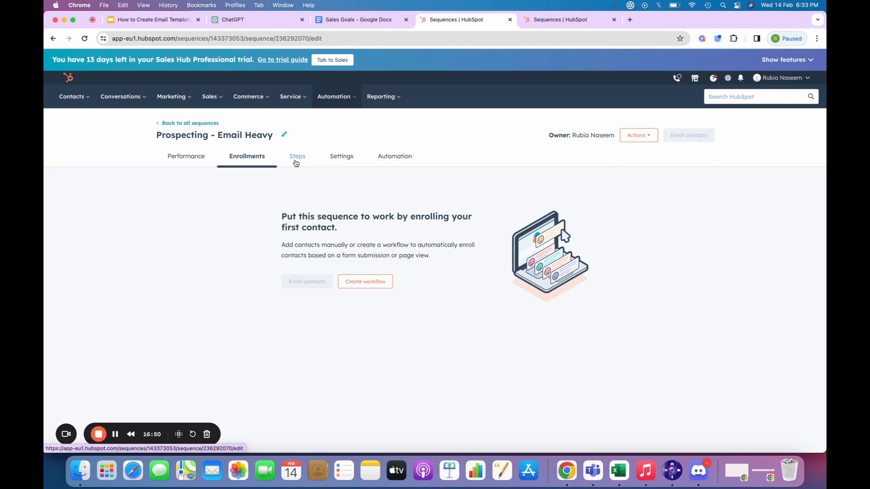
{"action": "left_click", "coordinate": [296, 162]}
{"action": "left_click", "coordinate": [647, 142]}
{"action": "left_click", "coordinate": [701, 202]}
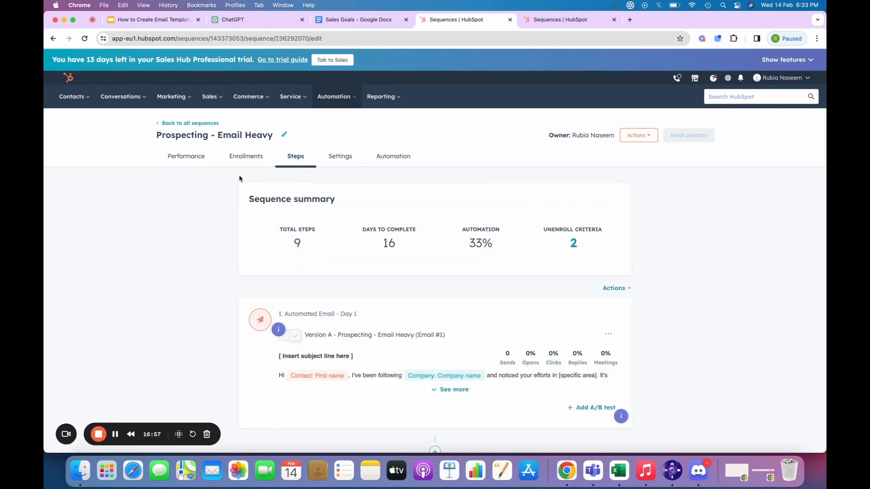
Step: Go back to the list of all sequences and check the actions available for Prospecting - Email Heavy
{"action": "left_click", "coordinate": [217, 125]}
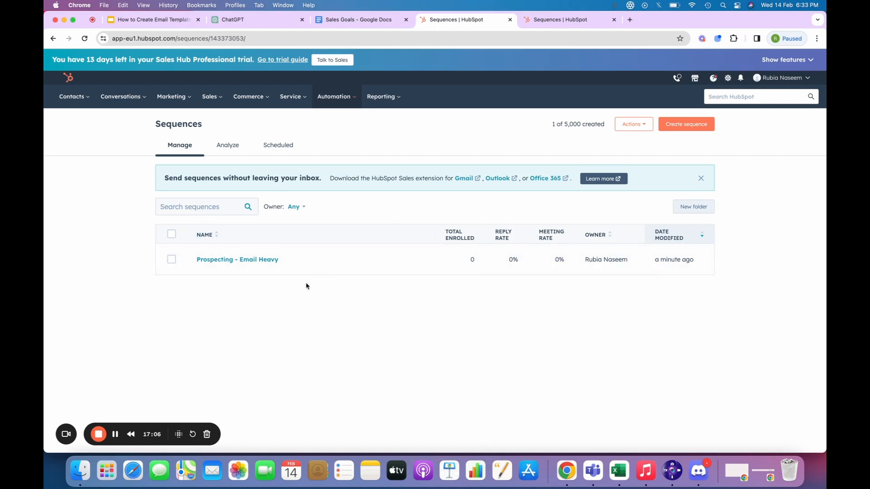
{"action": "left_click", "coordinate": [406, 259]}
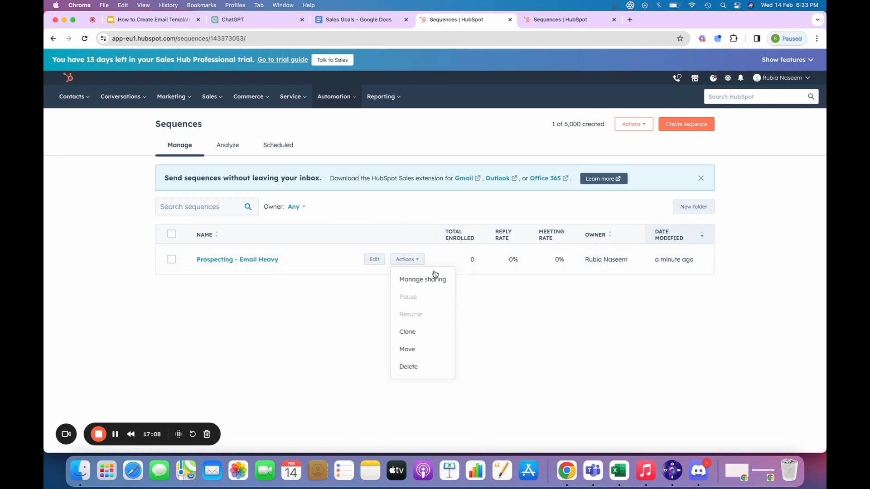
{"action": "left_click", "coordinate": [512, 333]}
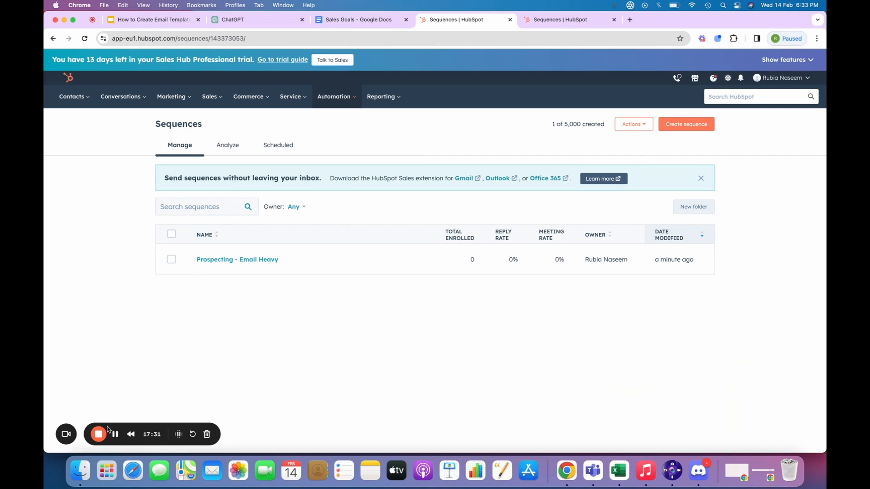
{"action": "left_click", "coordinate": [114, 434]}
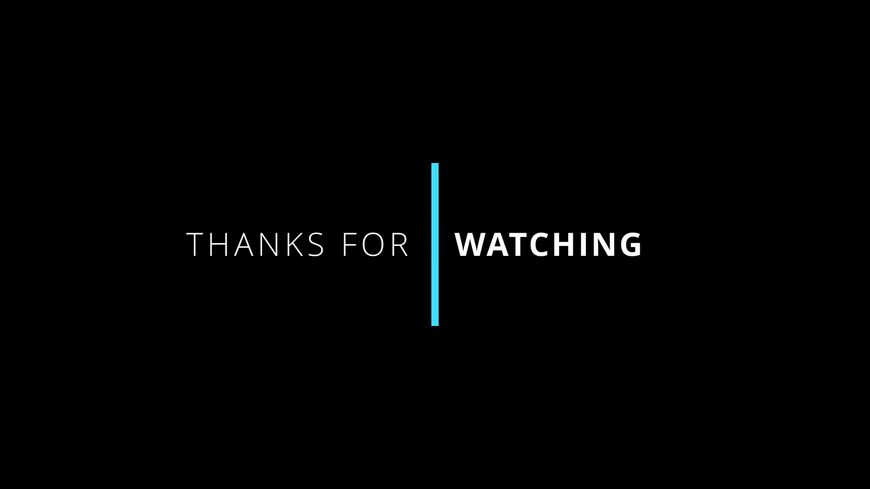